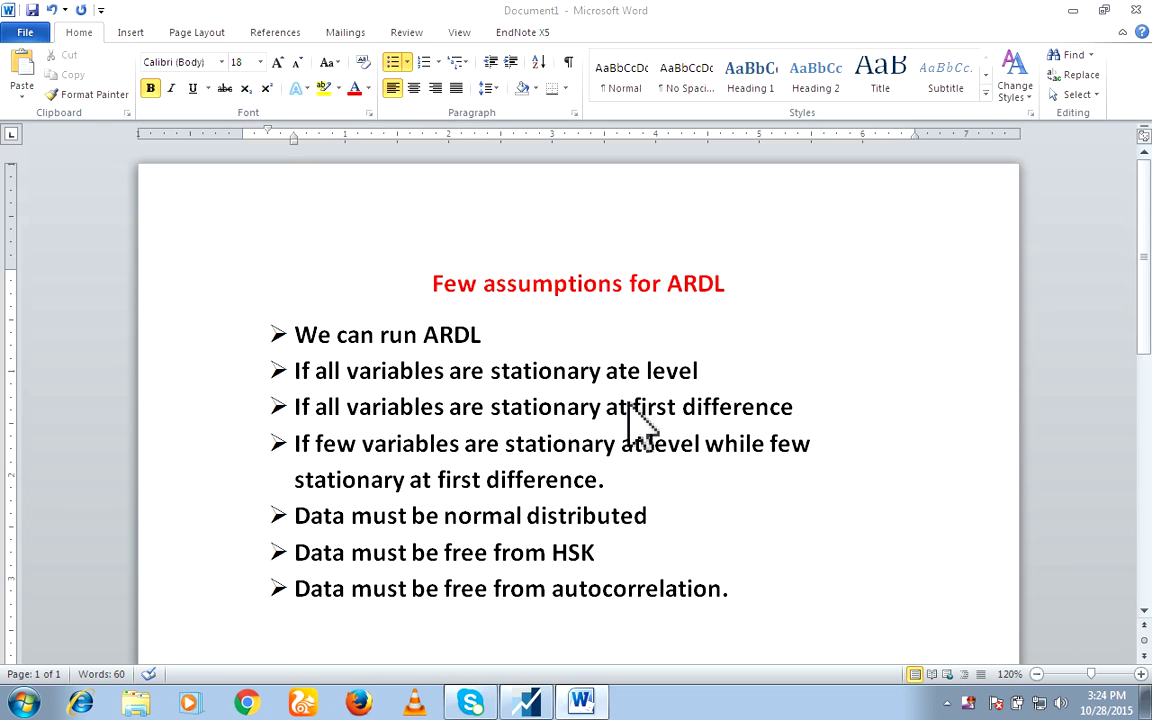
# Step: Highlight the first-difference, mixed stationarity, HSK and autocorrelation assumptions, then close Word without saving
pyautogui.moveTo(722, 405); pyautogui.dragTo(608, 408)
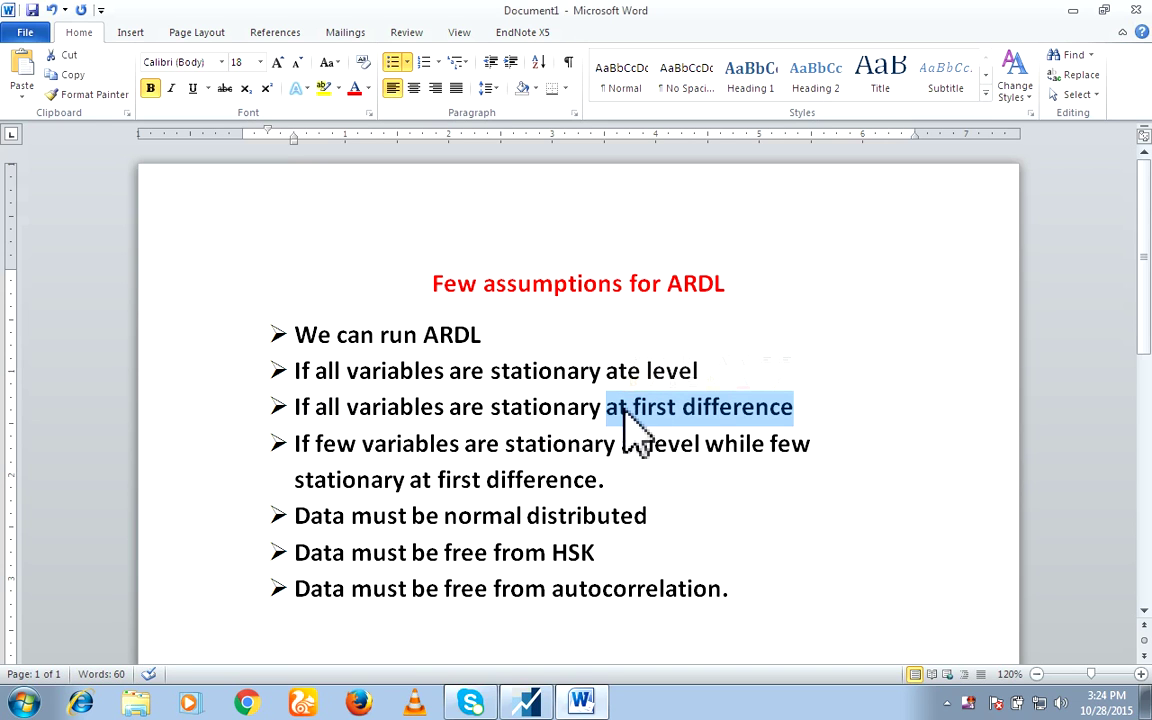
pyautogui.click(617, 461)
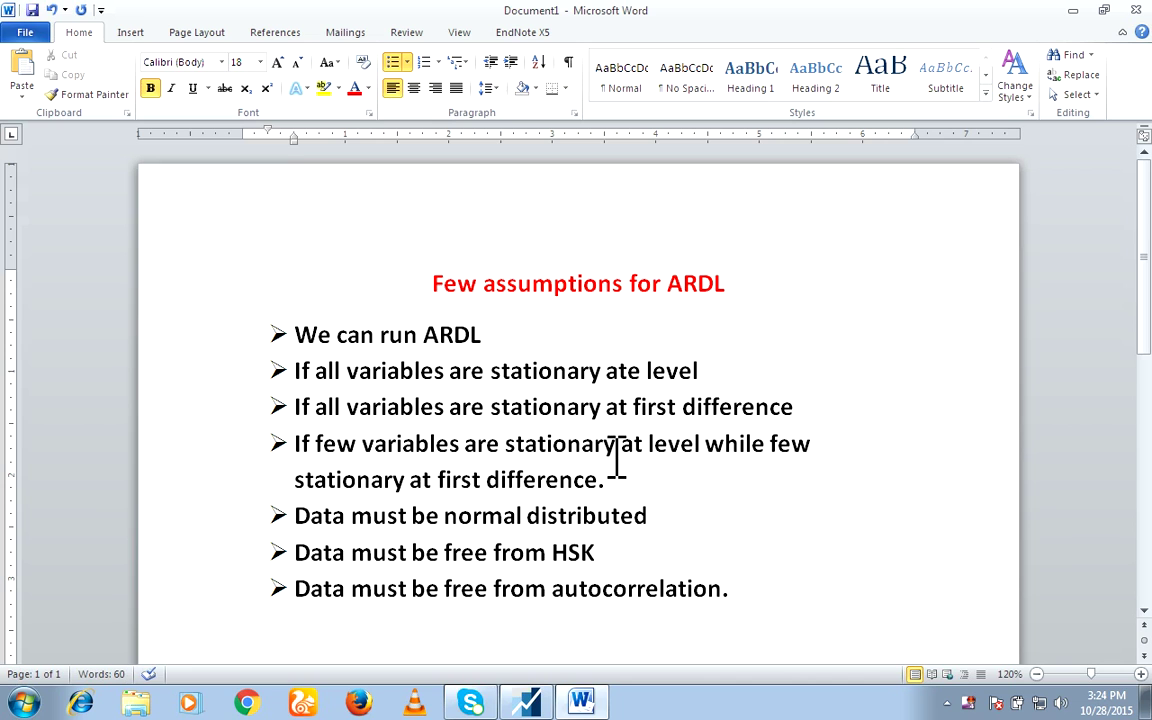
pyautogui.moveTo(600, 455); pyautogui.dragTo(800, 470)
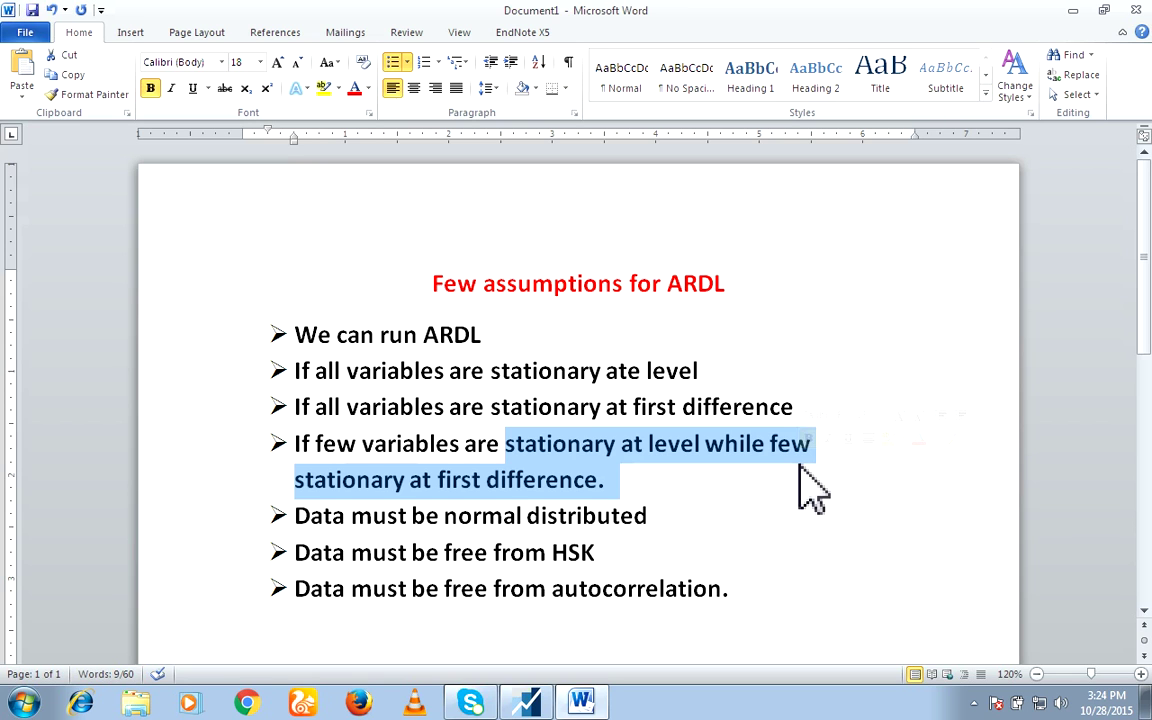
pyautogui.click(612, 518)
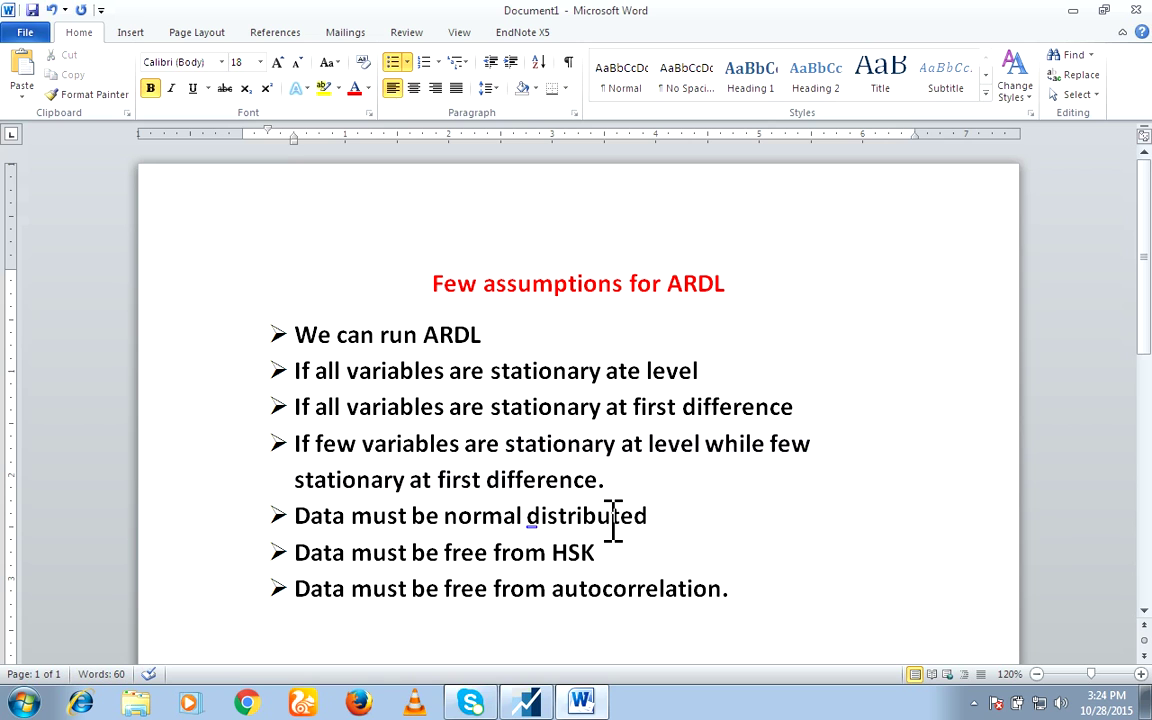
pyautogui.doubleClick(594, 550)
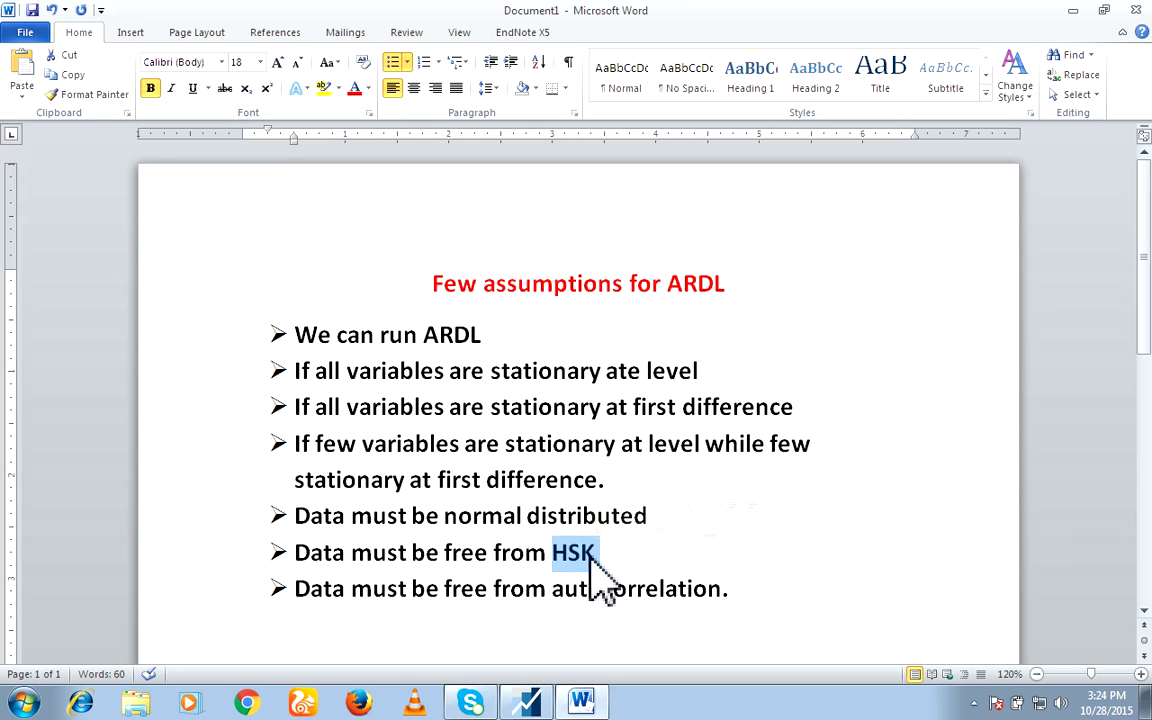
pyautogui.tripleClick(590, 560)
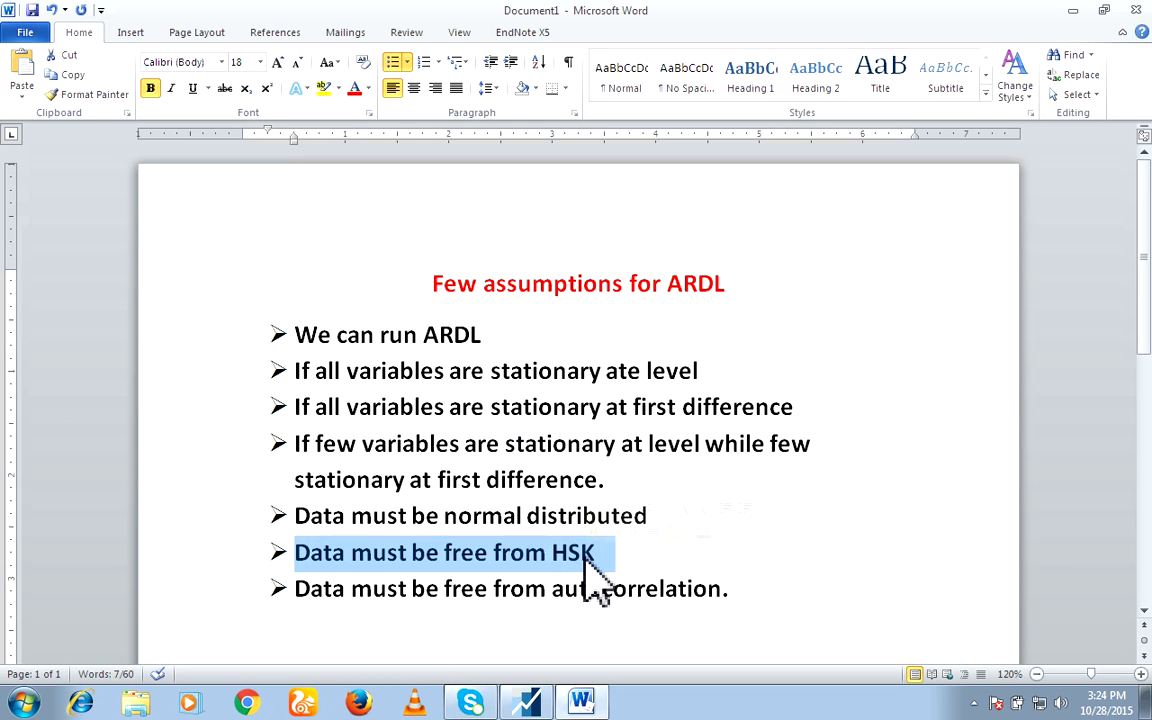
pyautogui.tripleClick(581, 605)
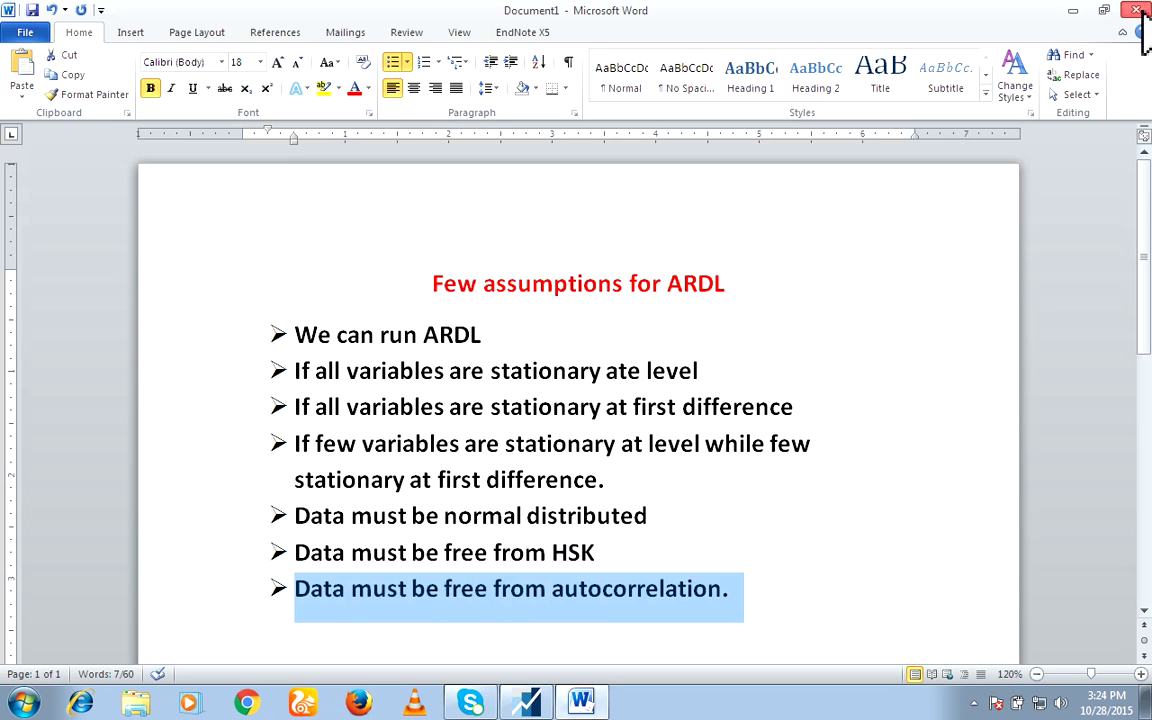
pyautogui.hotkey('alt', 'F4')
pyautogui.click(574, 371)
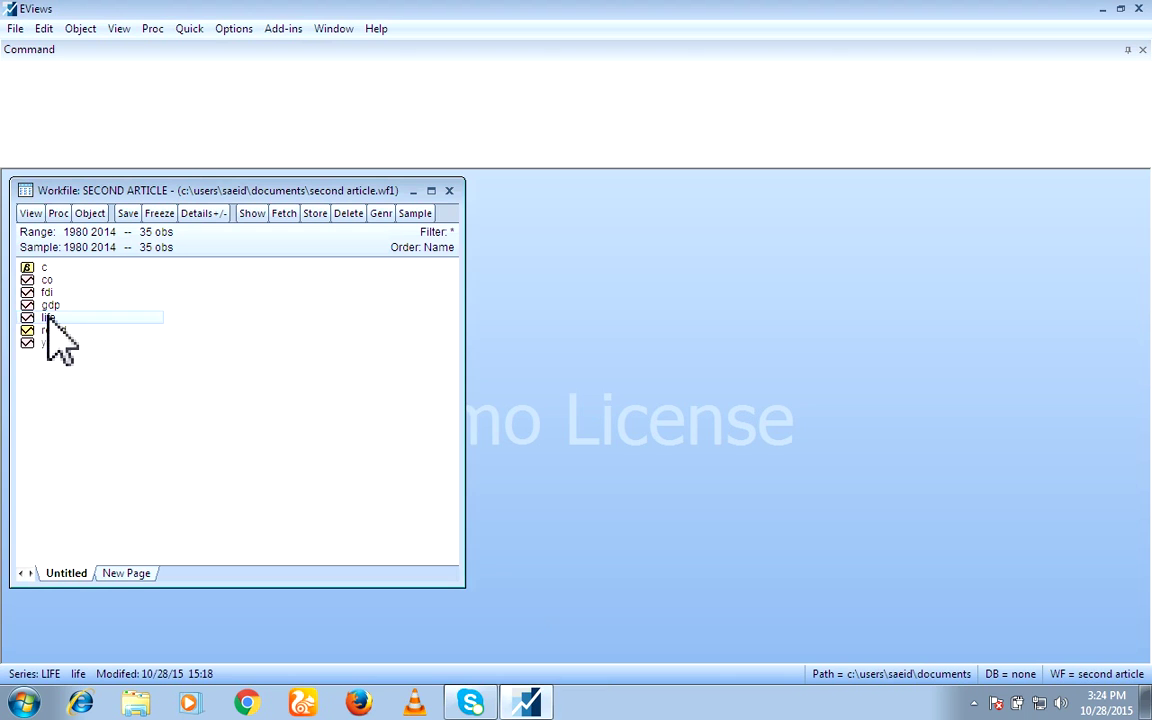
# Step: Start a new equation estimation from the Quick menu with ARDL as the method
pyautogui.click(192, 30)
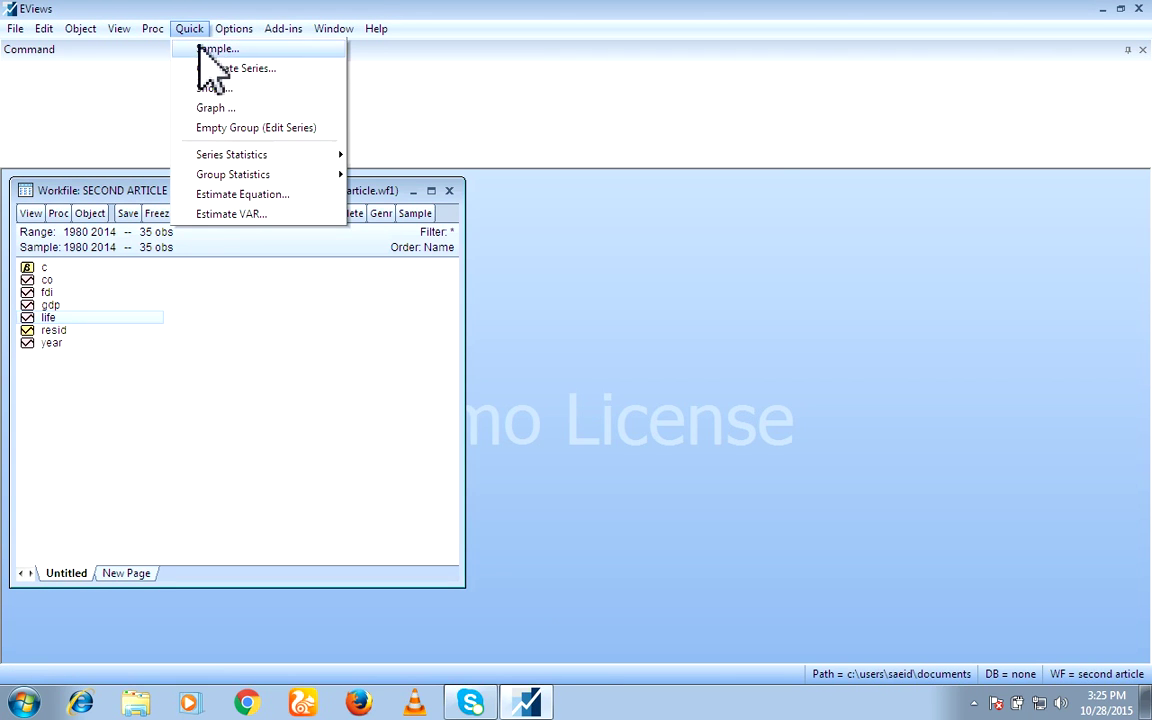
pyautogui.click(234, 196)
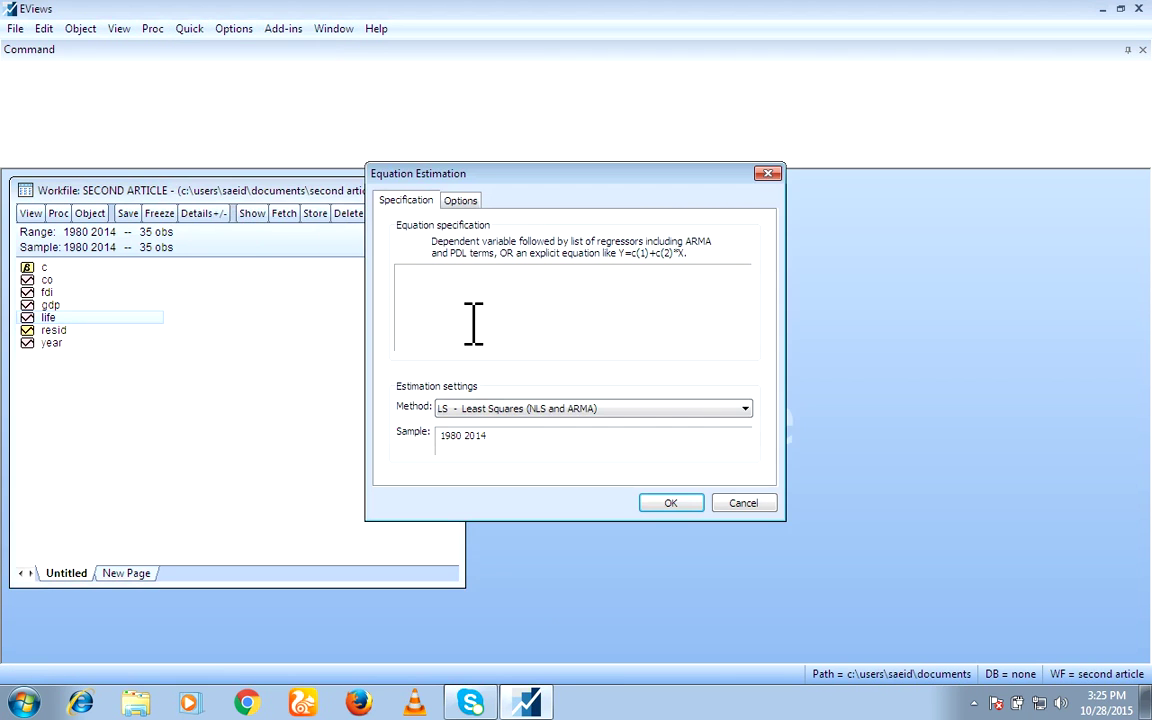
pyautogui.click(560, 410)
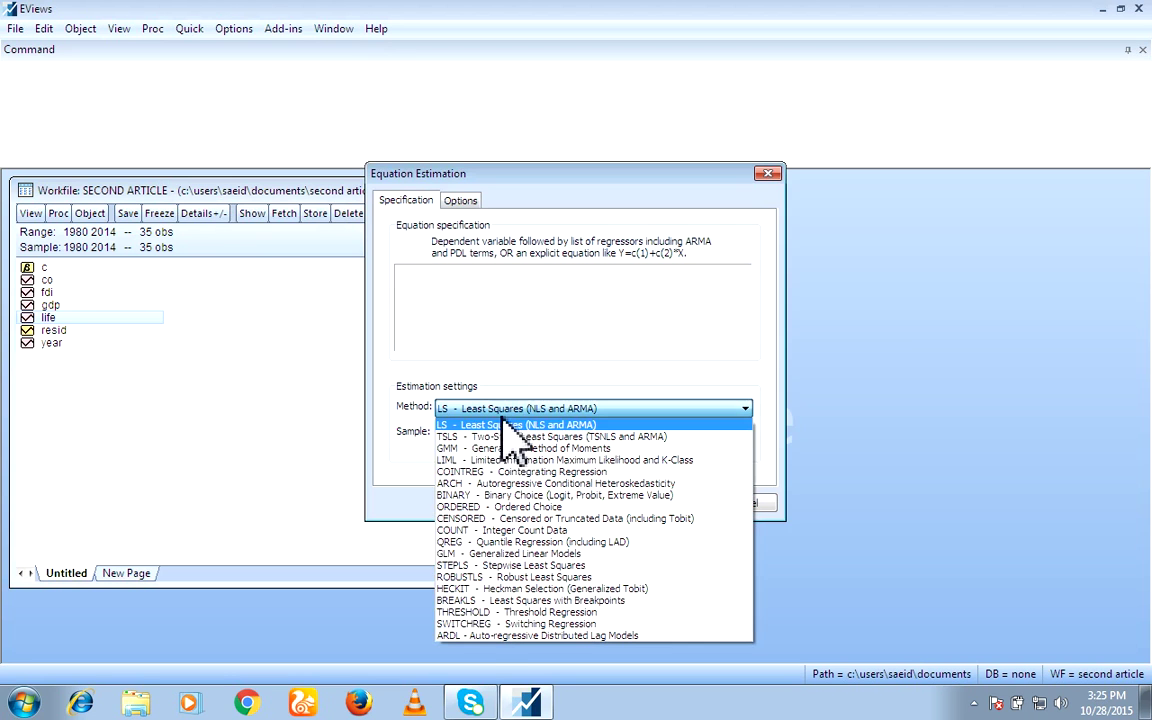
pyautogui.click(476, 636)
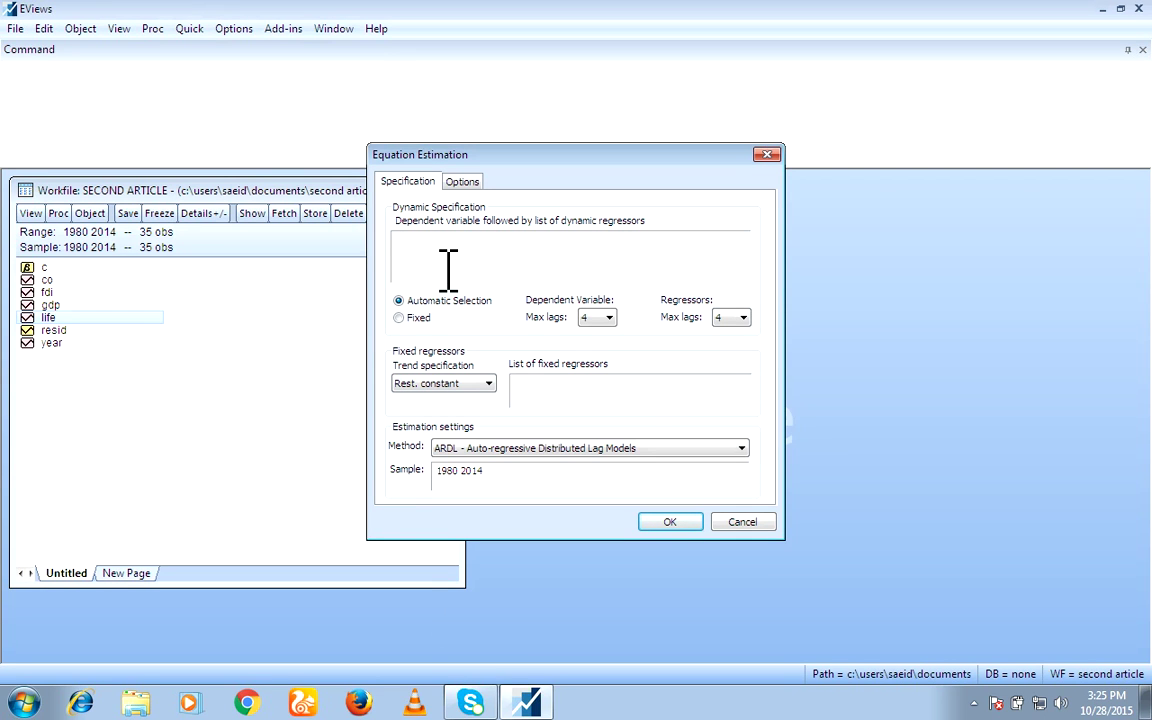
# Step: Enter 'co fdi gdp life' as the dynamic specification and switch to fixed lag lengths
pyautogui.write('co fdi gdp life')
pyautogui.moveTo(48, 317); pyautogui.dragTo(599, 263)
pyautogui.click(1040, 12)
pyautogui.click(398, 318)
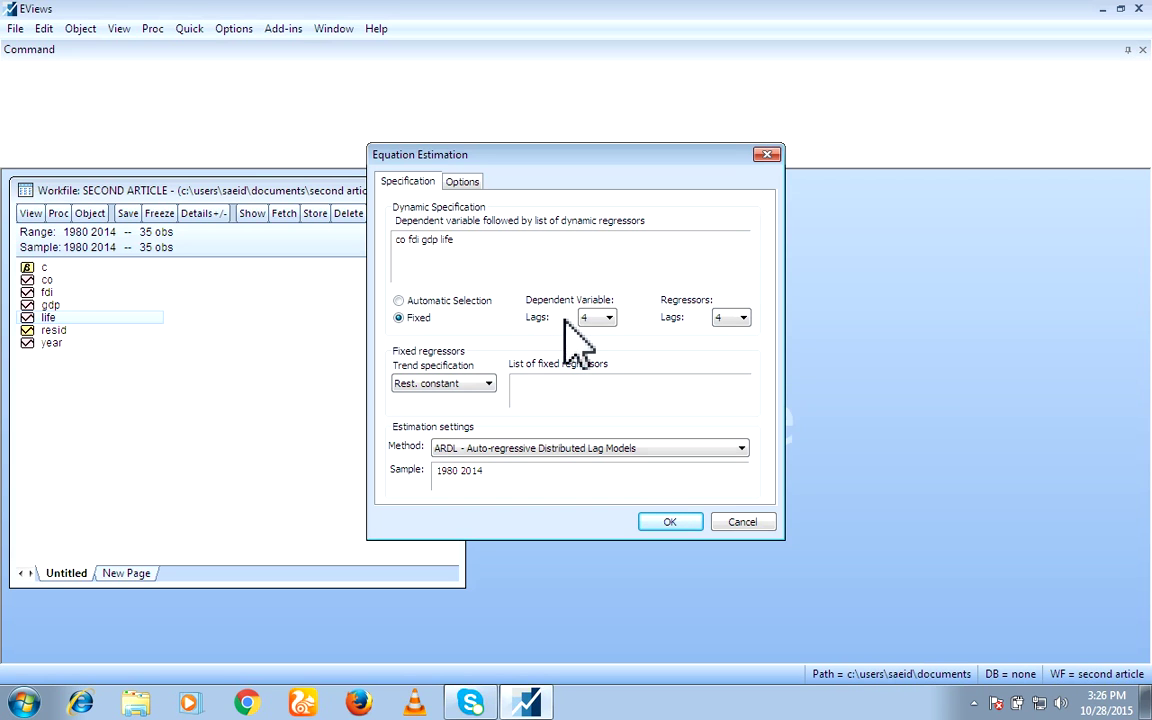
# Step: Try fixed lags of 9 for both the dependent variable and the regressors
pyautogui.click(596, 319)
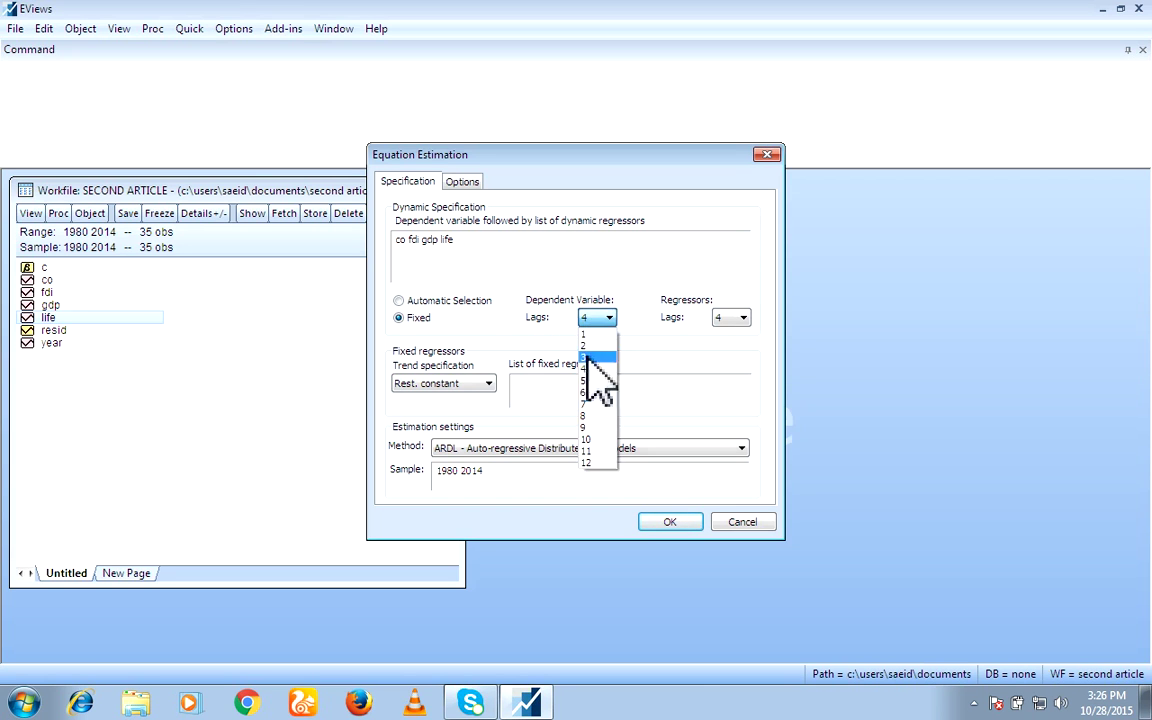
pyautogui.click(596, 428)
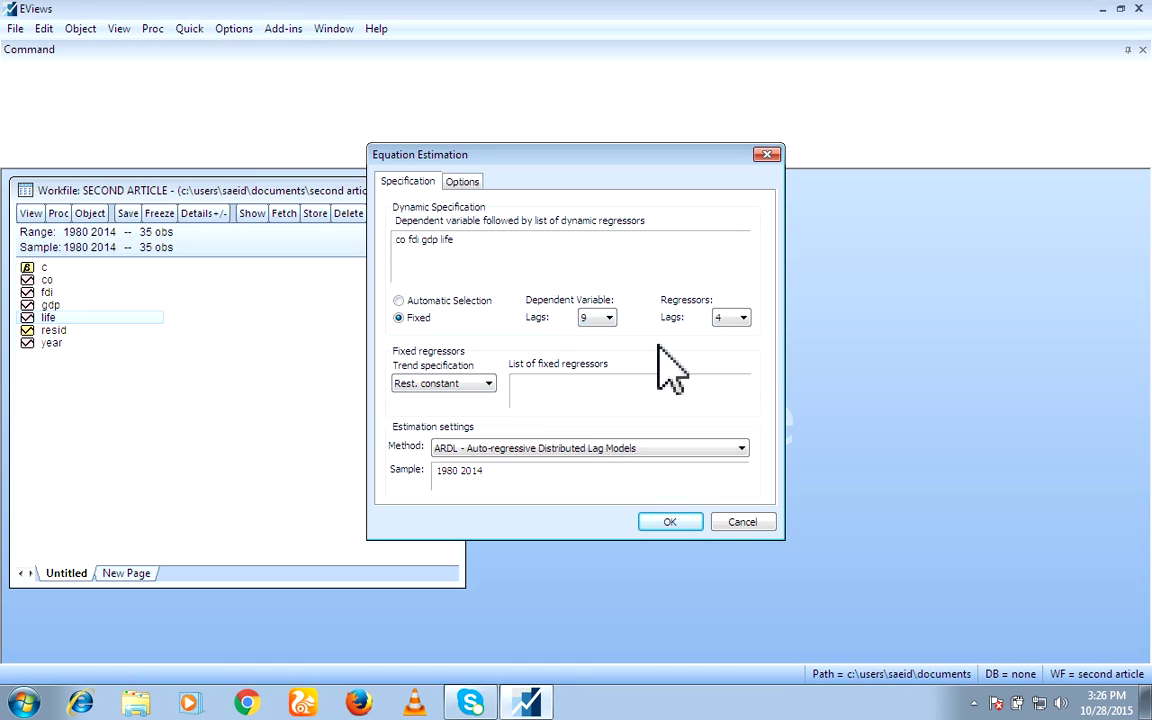
pyautogui.click(740, 318)
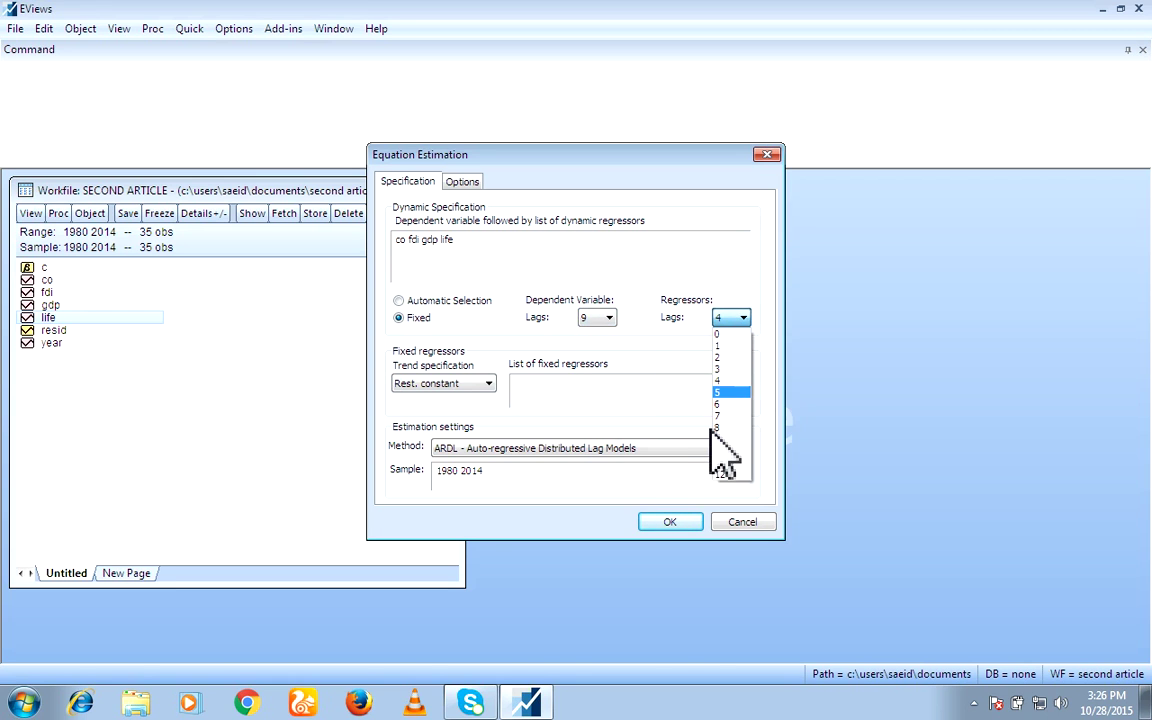
pyautogui.click(717, 440)
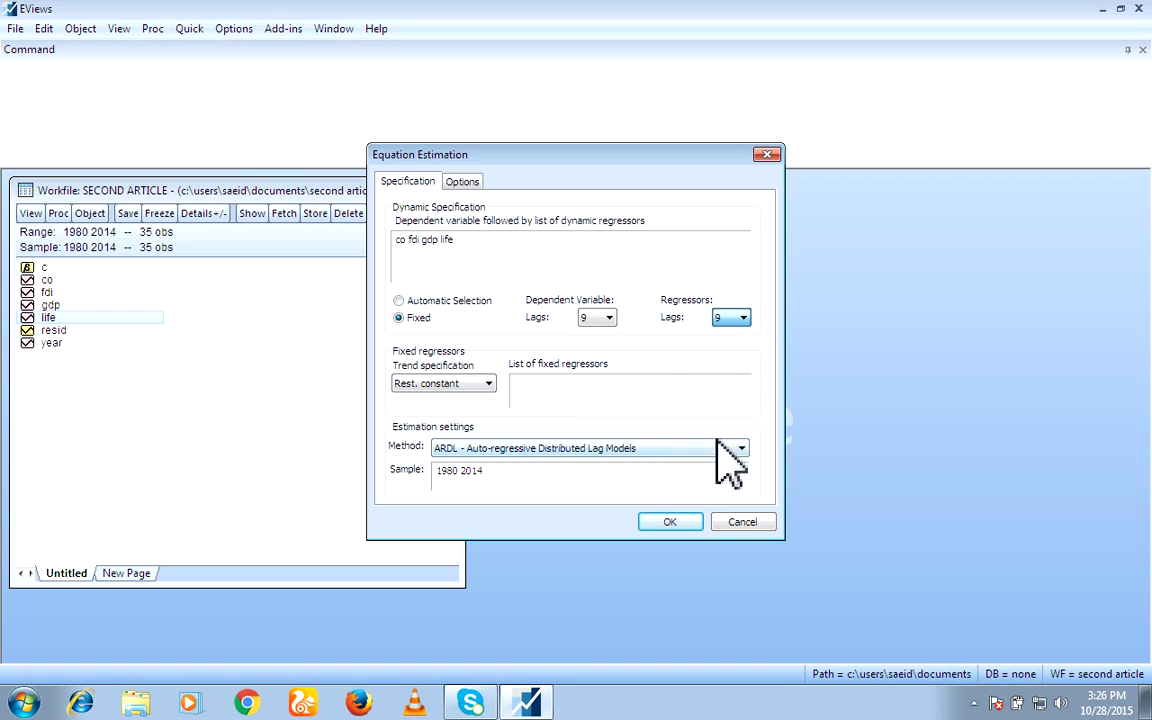
pyautogui.click(718, 450)
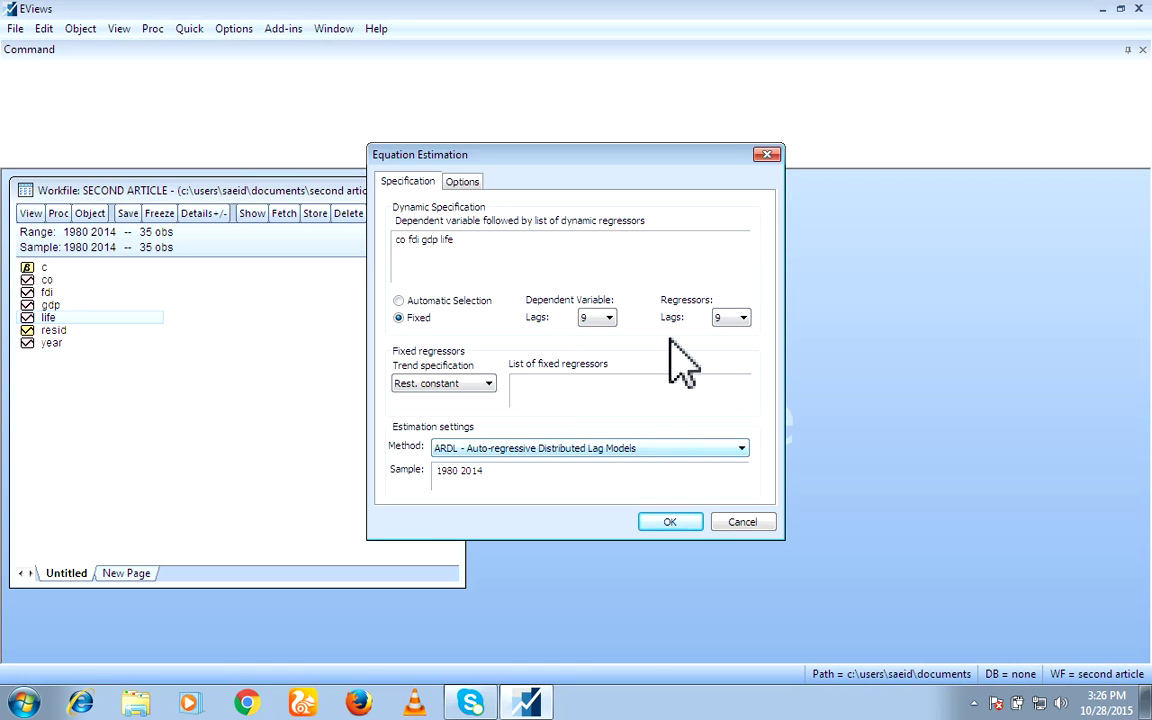
# Step: Return to automatic lag selection and set a maximum of 4 dependent-variable lags
pyautogui.click(398, 300)
pyautogui.click(607, 318)
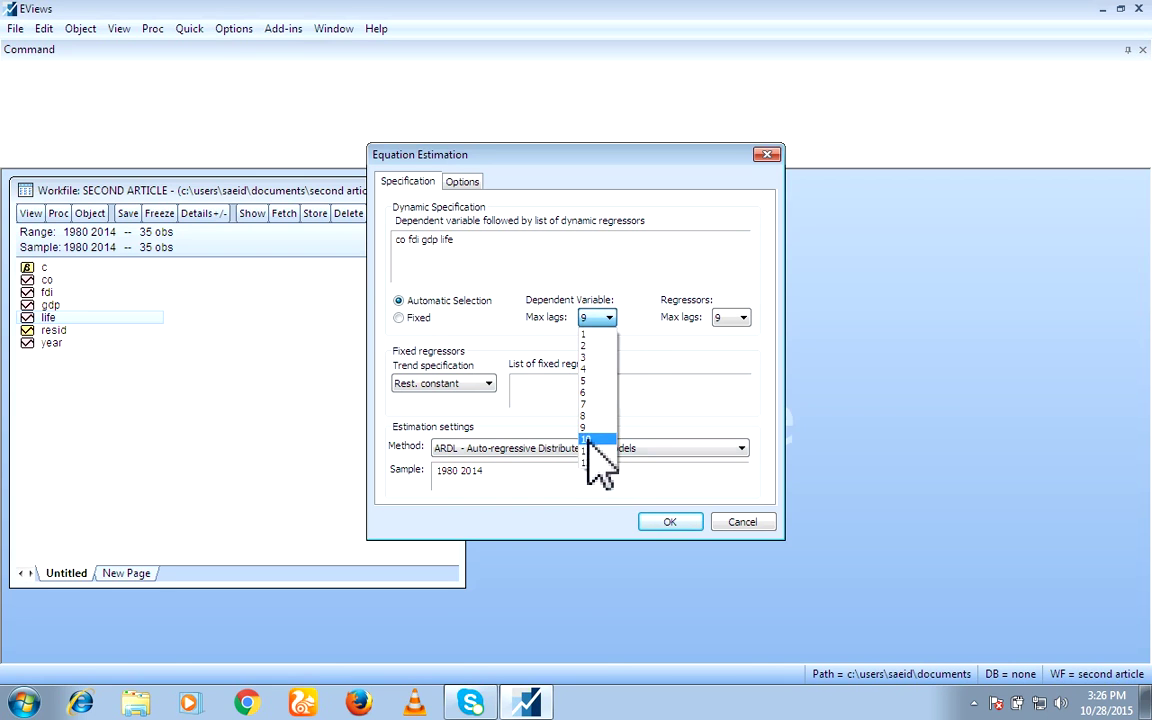
pyautogui.click(587, 439)
pyautogui.click(740, 318)
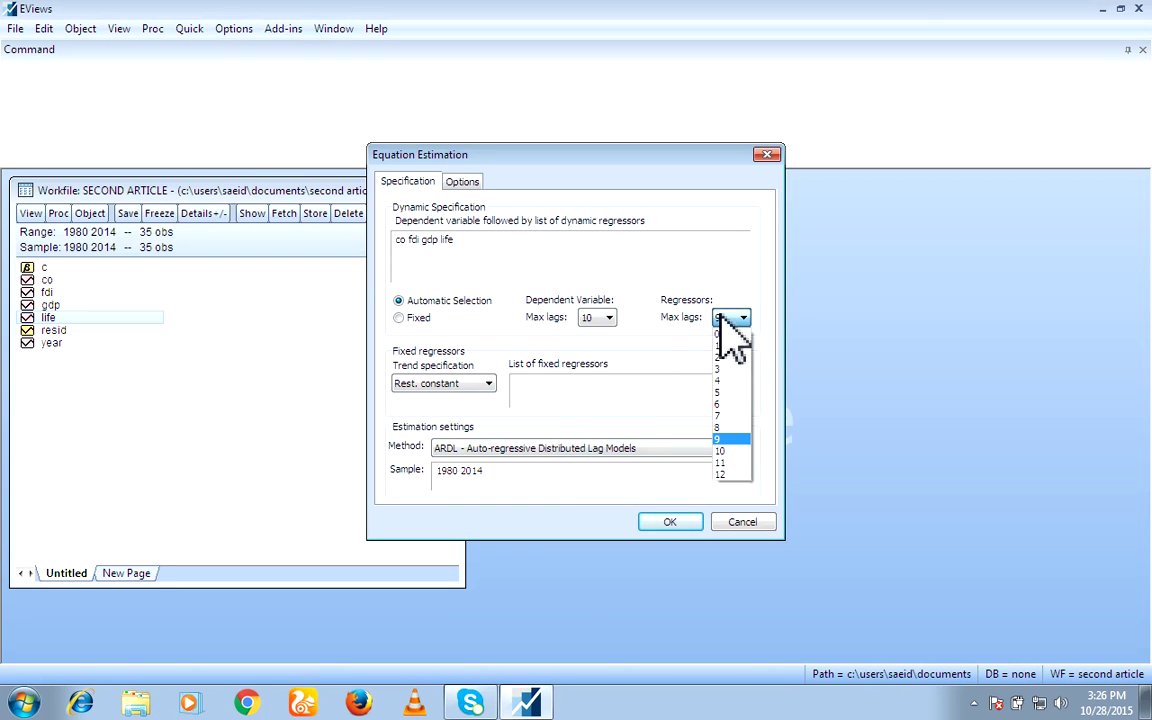
pyautogui.click(719, 345)
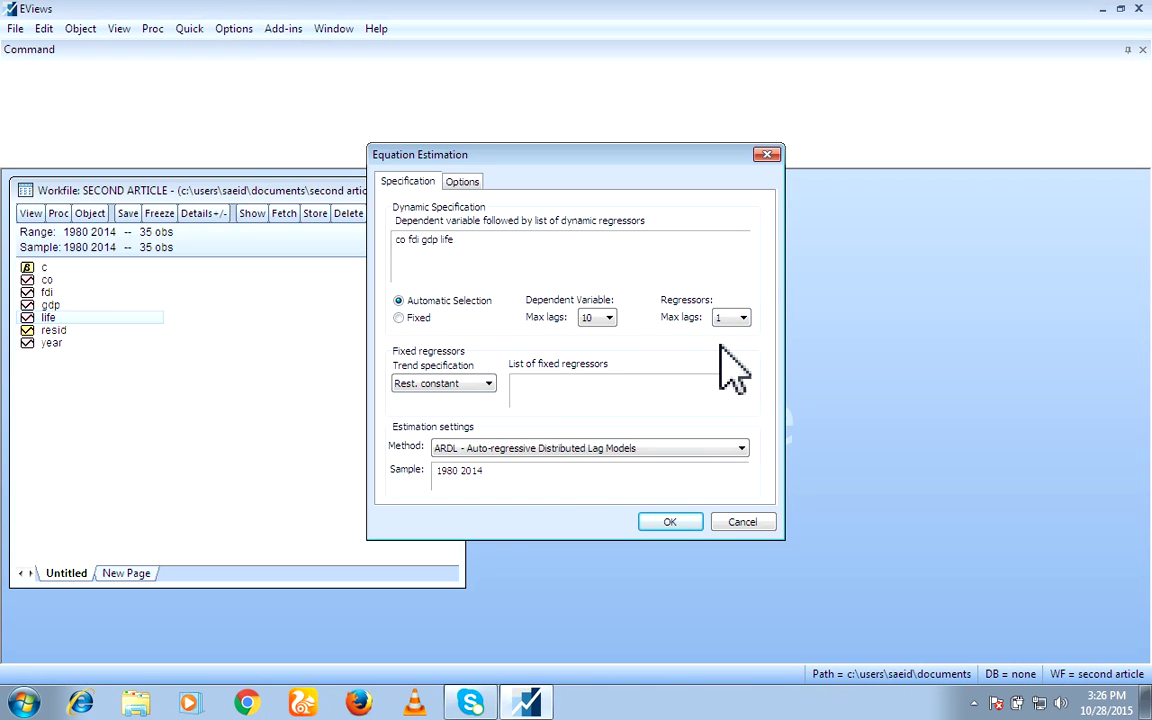
pyautogui.click(605, 318)
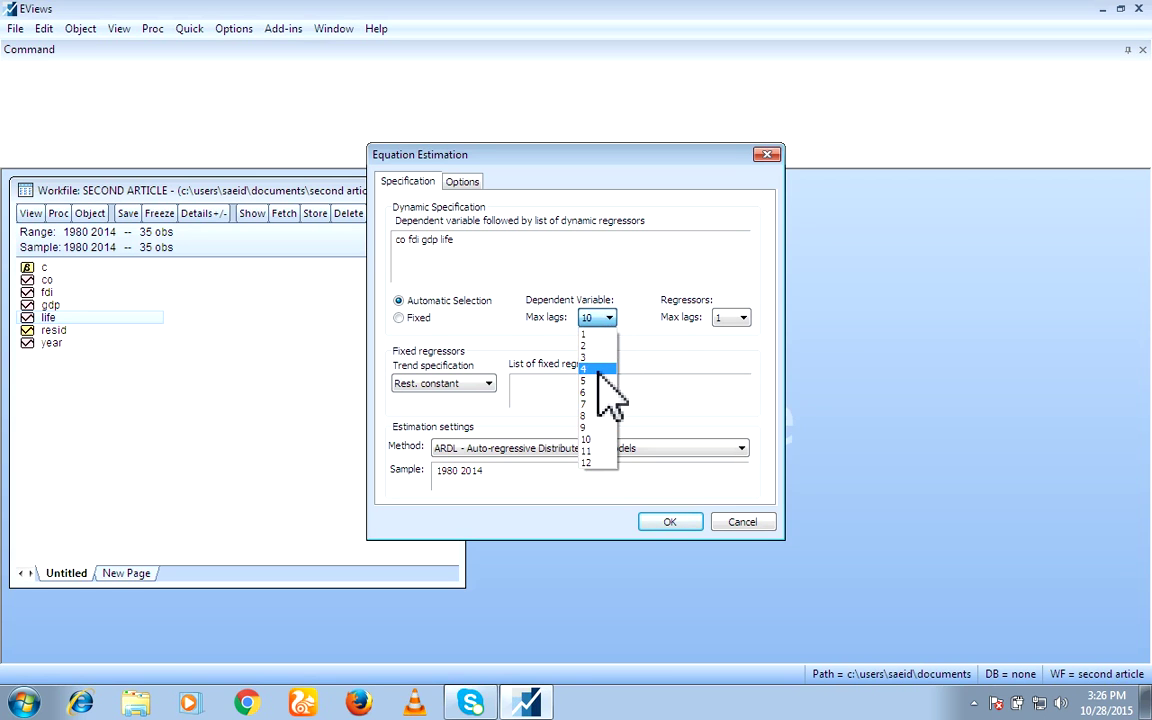
pyautogui.click(598, 370)
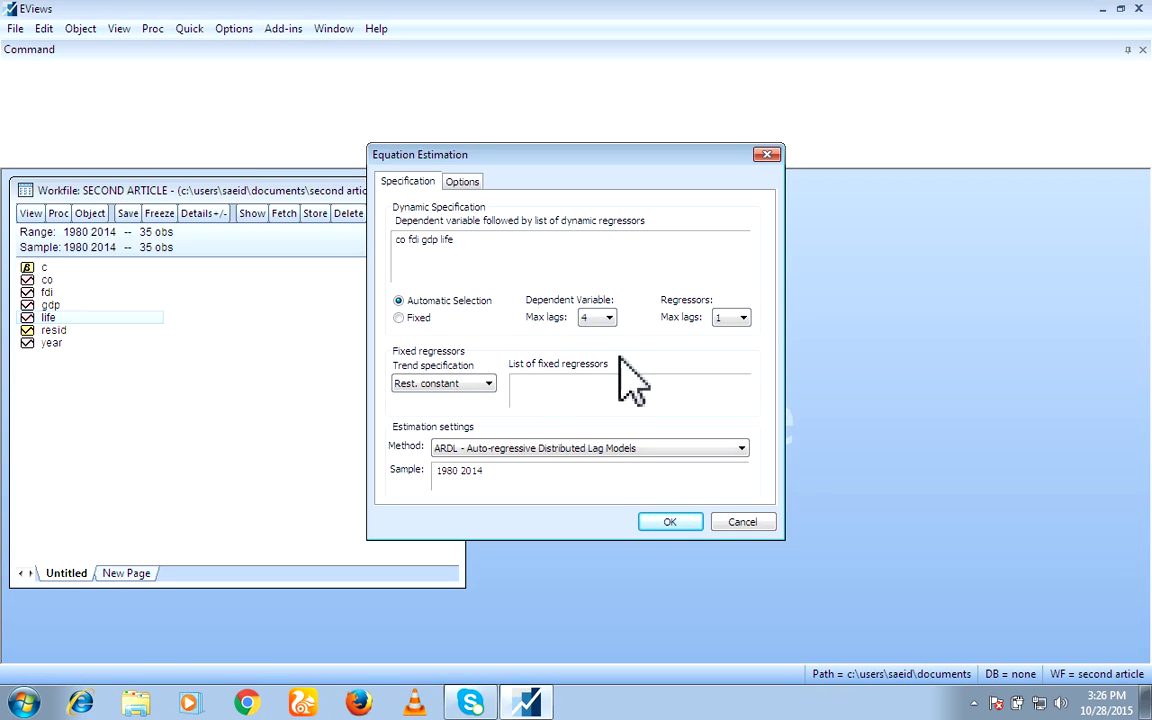
pyautogui.click(729, 317)
# Step: Set regressor maximum lags to 4, estimate ARDL(4, 3, 0, 2) and maximize the output
pyautogui.click(733, 372)
pyautogui.click(665, 522)
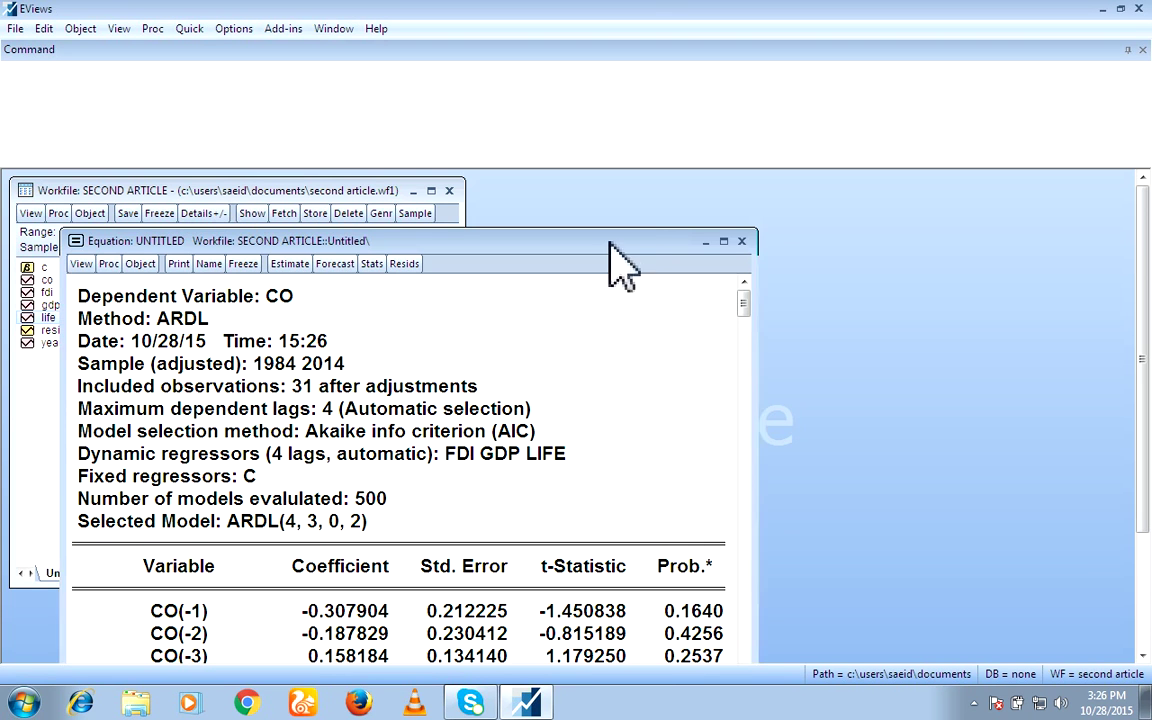
pyautogui.click(725, 243)
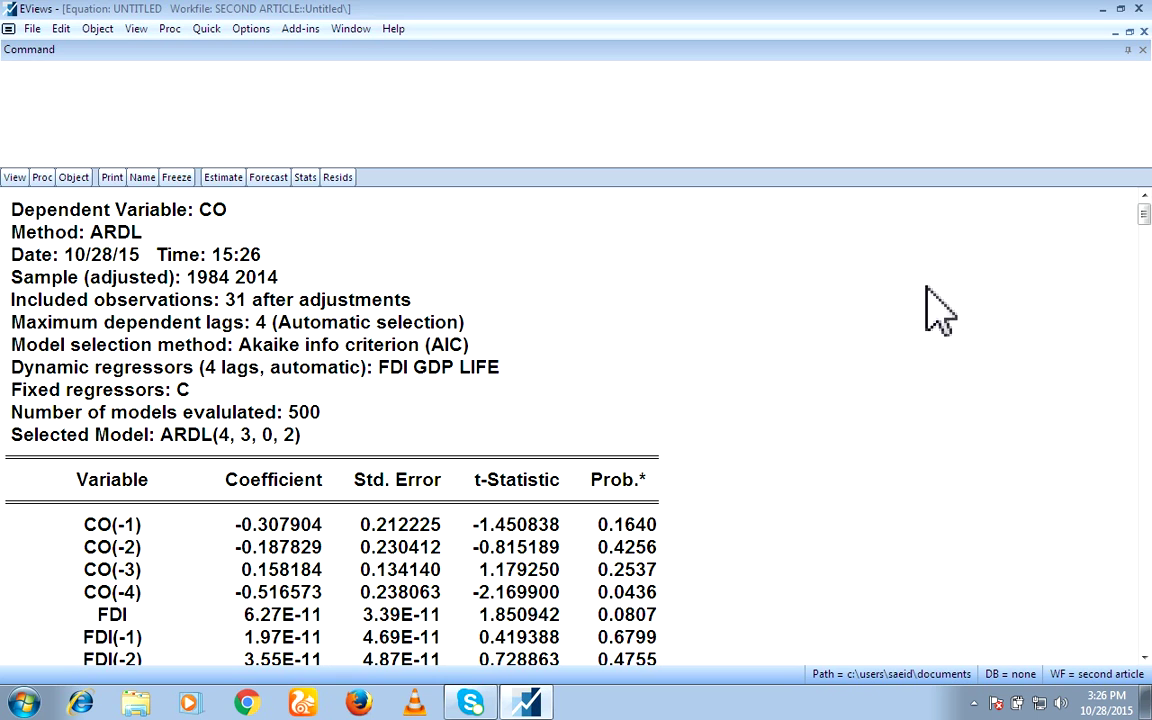
pyautogui.moveTo(1142, 205)
pyautogui.mouseDown()
pyautogui.moveTo(1119, 532)
pyautogui.moveTo(1137, 200)
pyautogui.mouseUp()
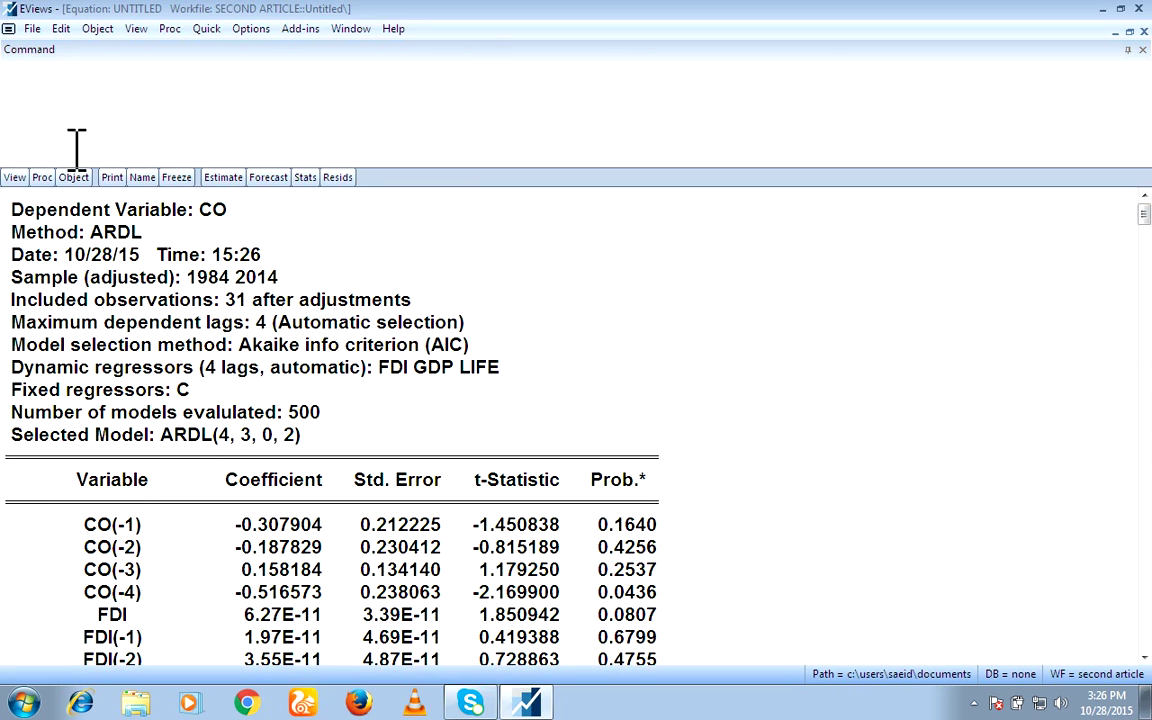
# Step: Run the Bounds Test on the ARDL equation from Coefficient Diagnostics
pyautogui.click(15, 178)
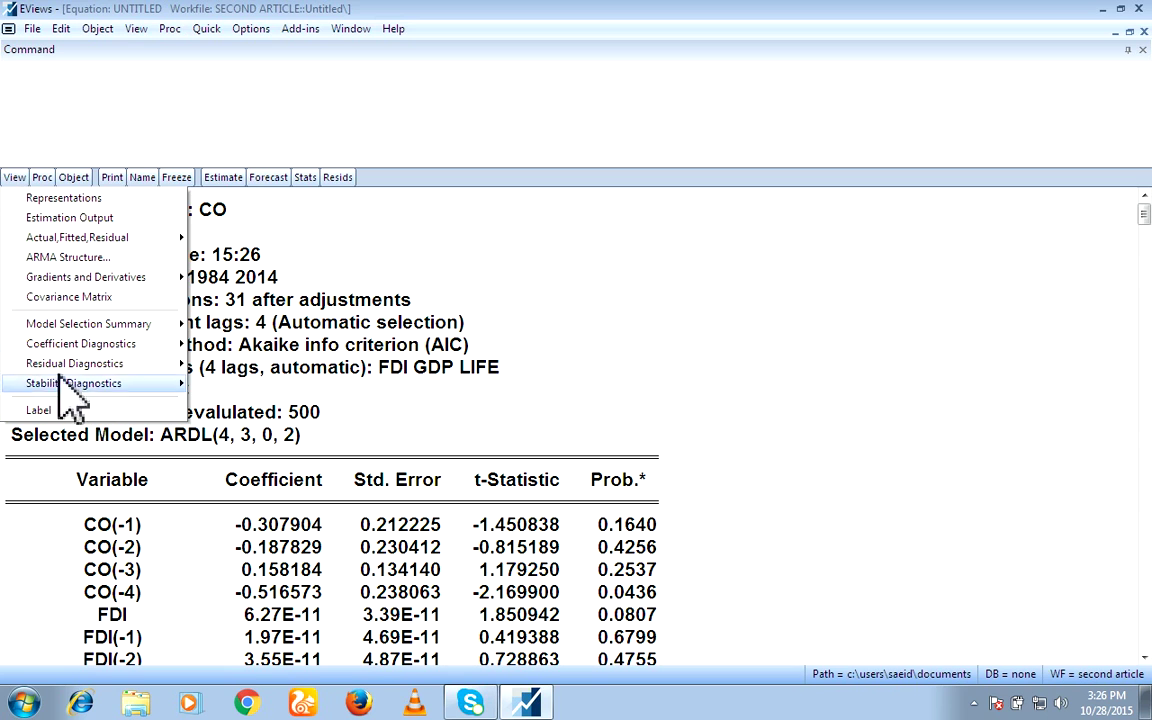
pyautogui.moveTo(120, 344)
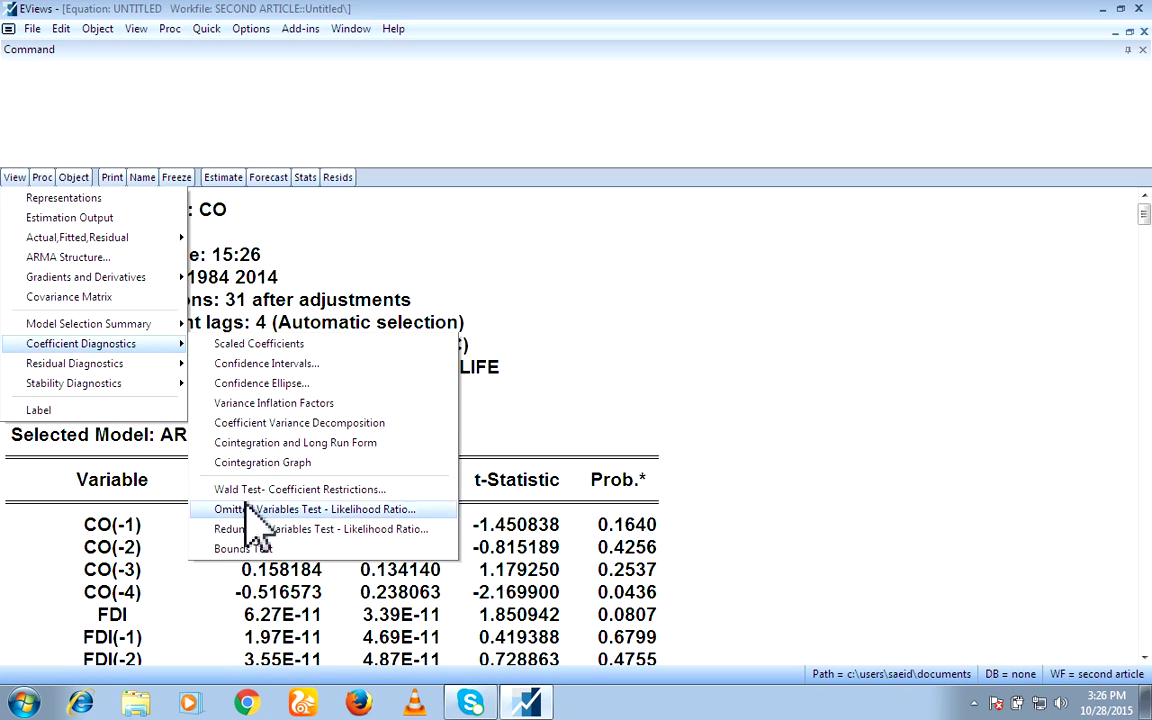
pyautogui.click(243, 549)
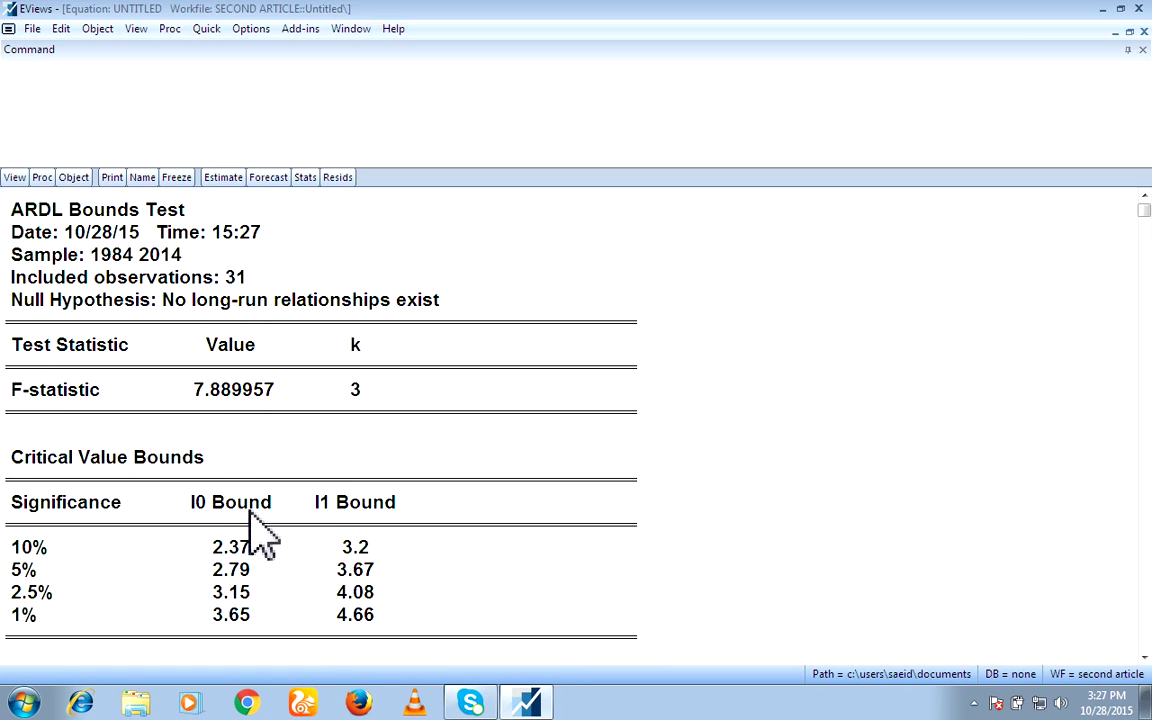
# Step: Highlight the F-statistic 7.889957 and the 5% critical bounds 2.79 and 3.67
pyautogui.click(214, 390)
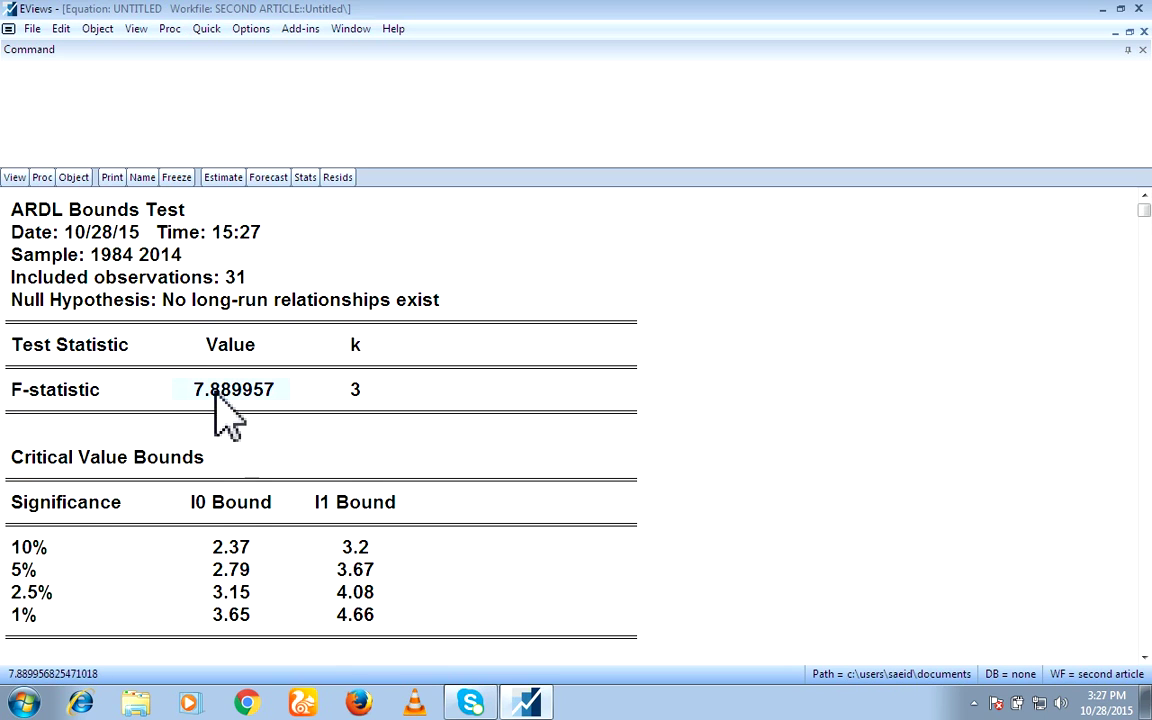
pyautogui.moveTo(12, 545); pyautogui.dragTo(374, 592)
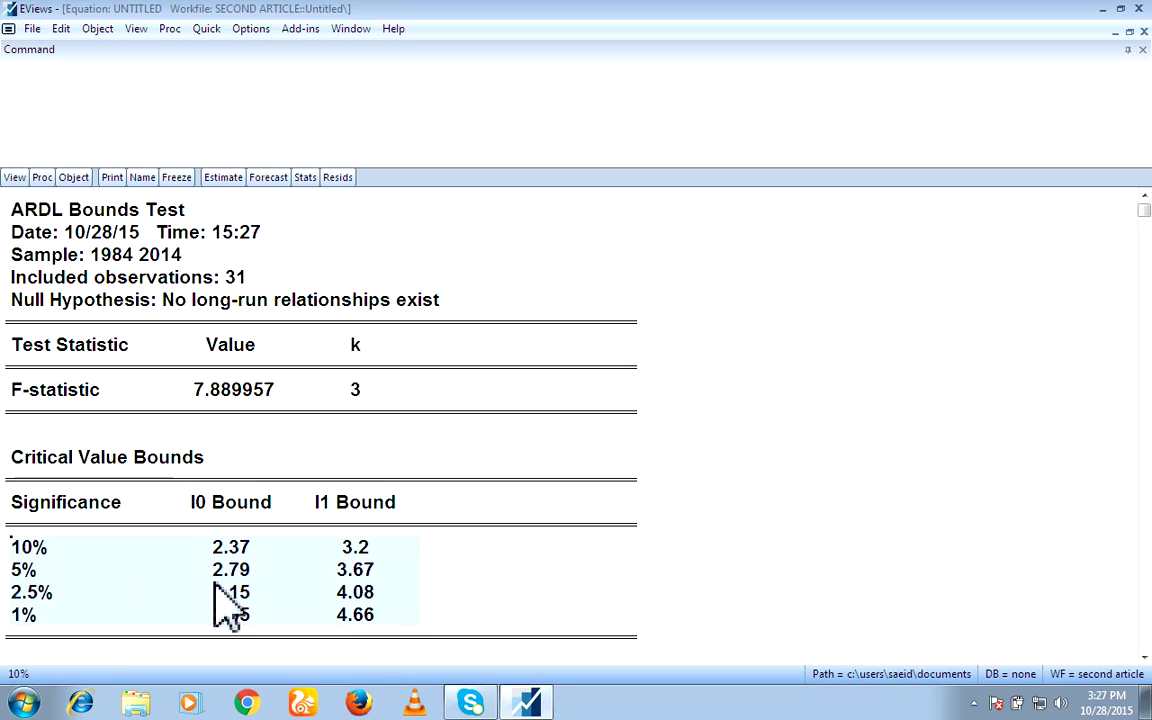
pyautogui.click(43, 548)
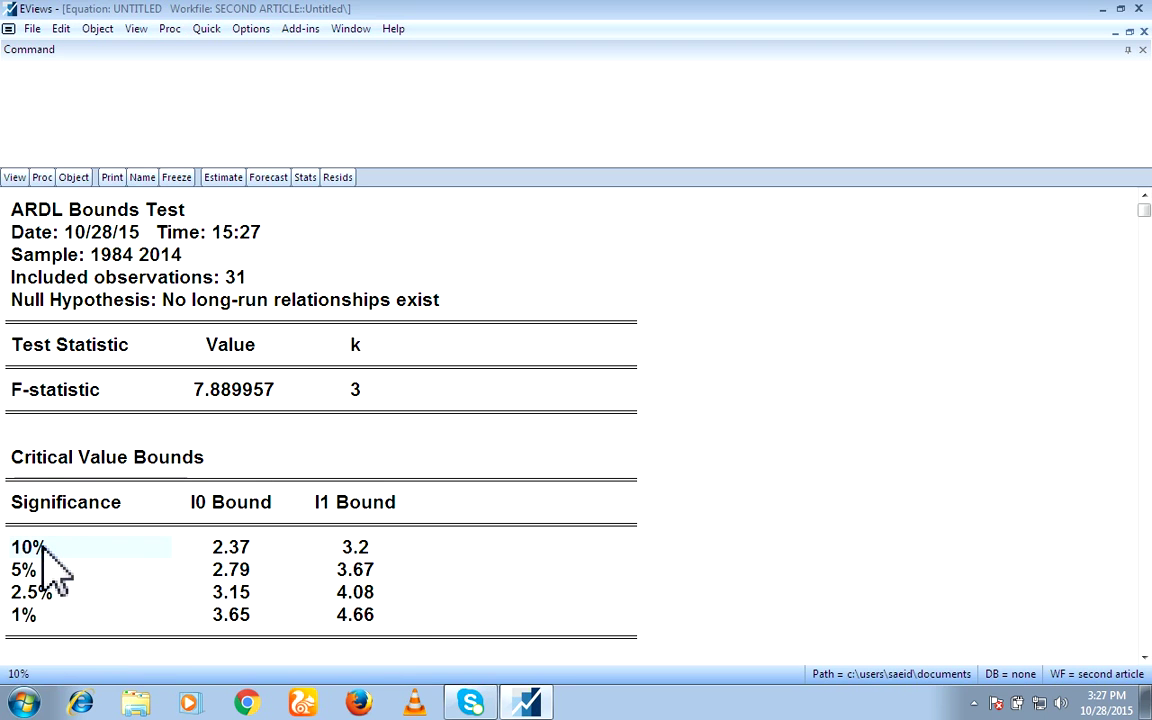
pyautogui.click(16, 572)
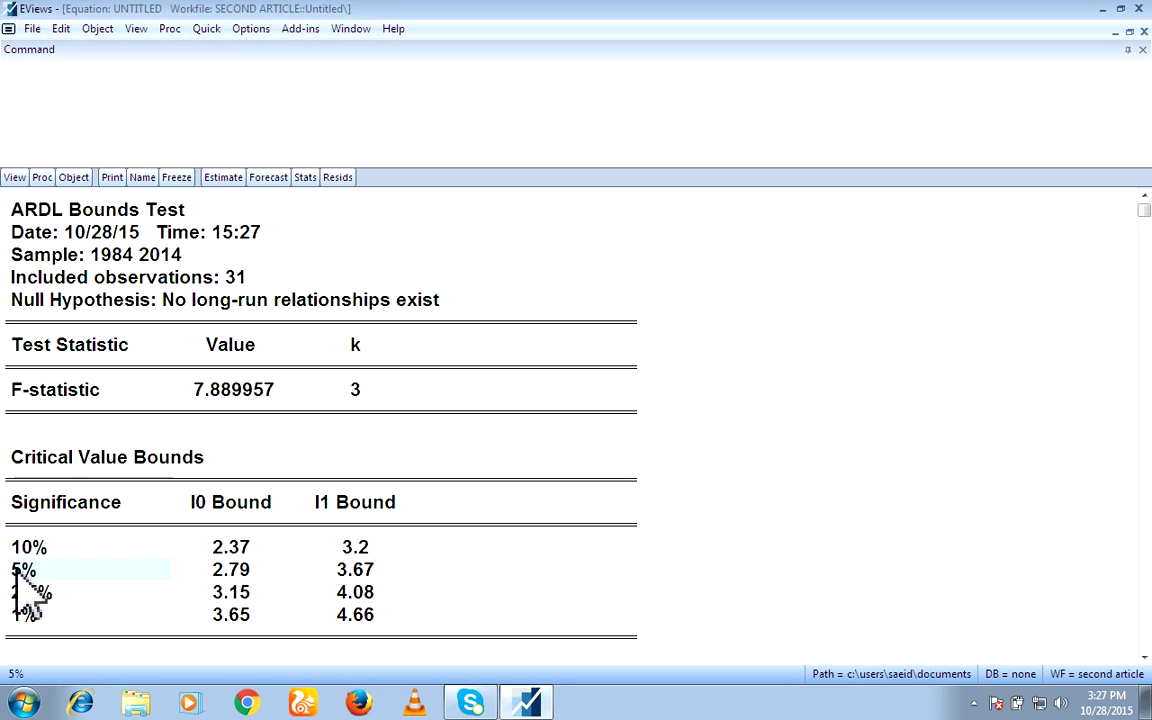
pyautogui.click(231, 573)
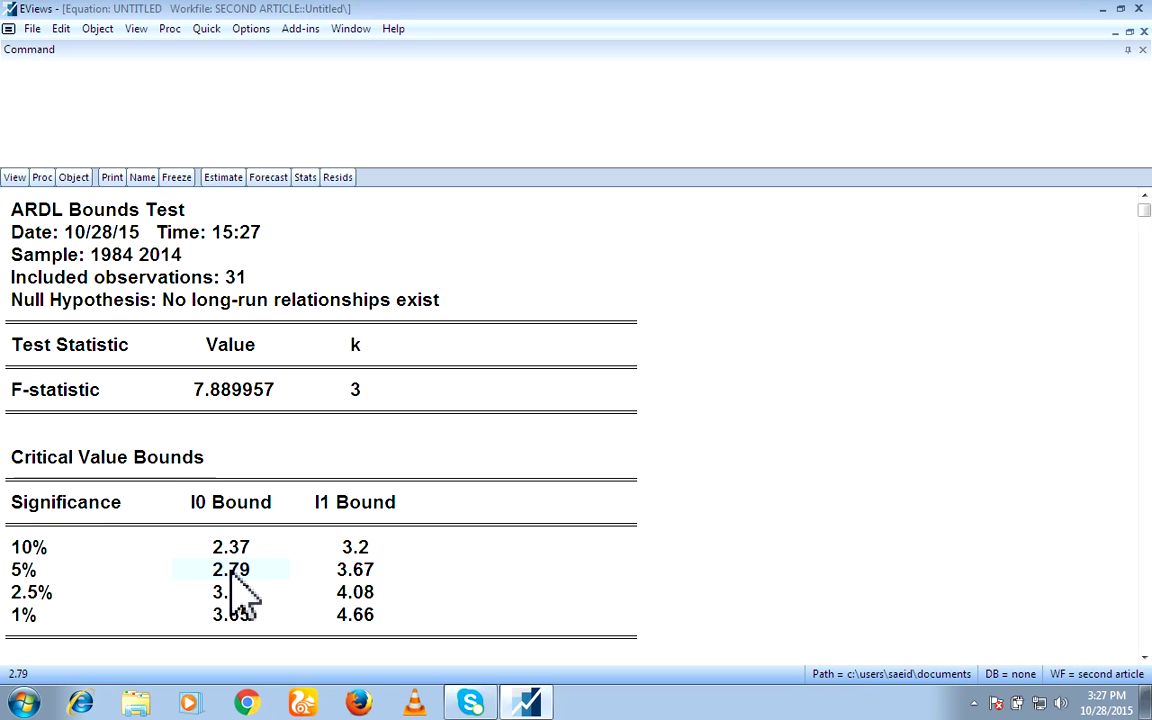
pyautogui.click(373, 571)
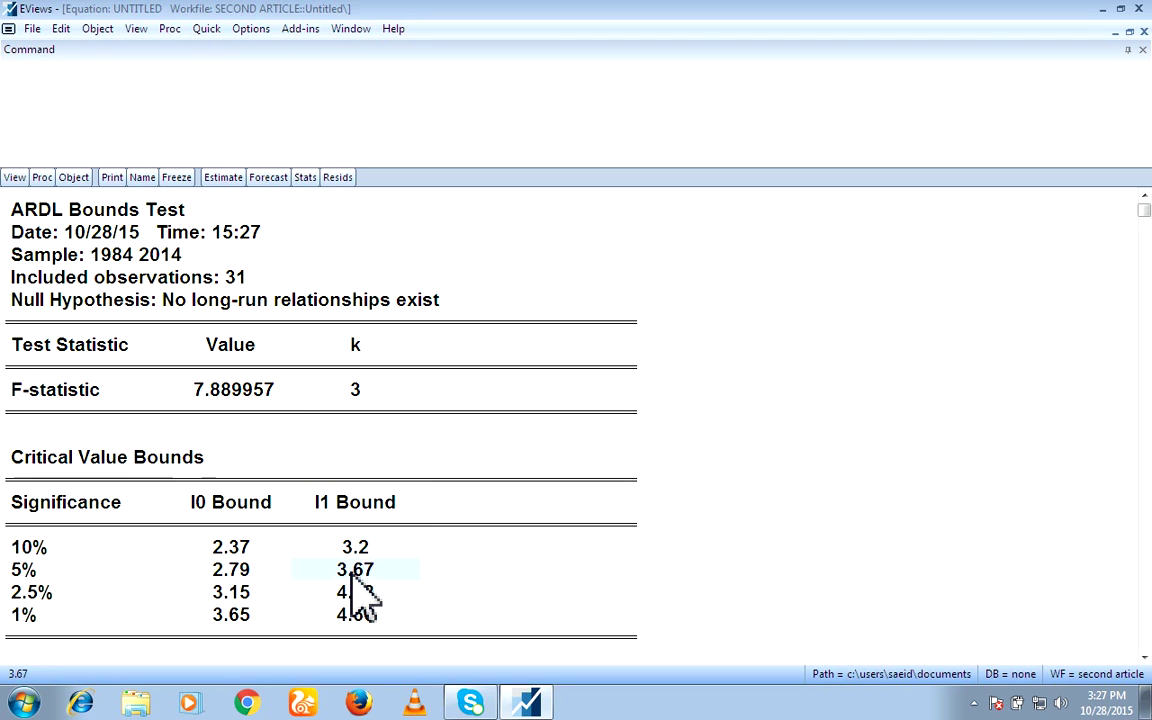
pyautogui.click(236, 137)
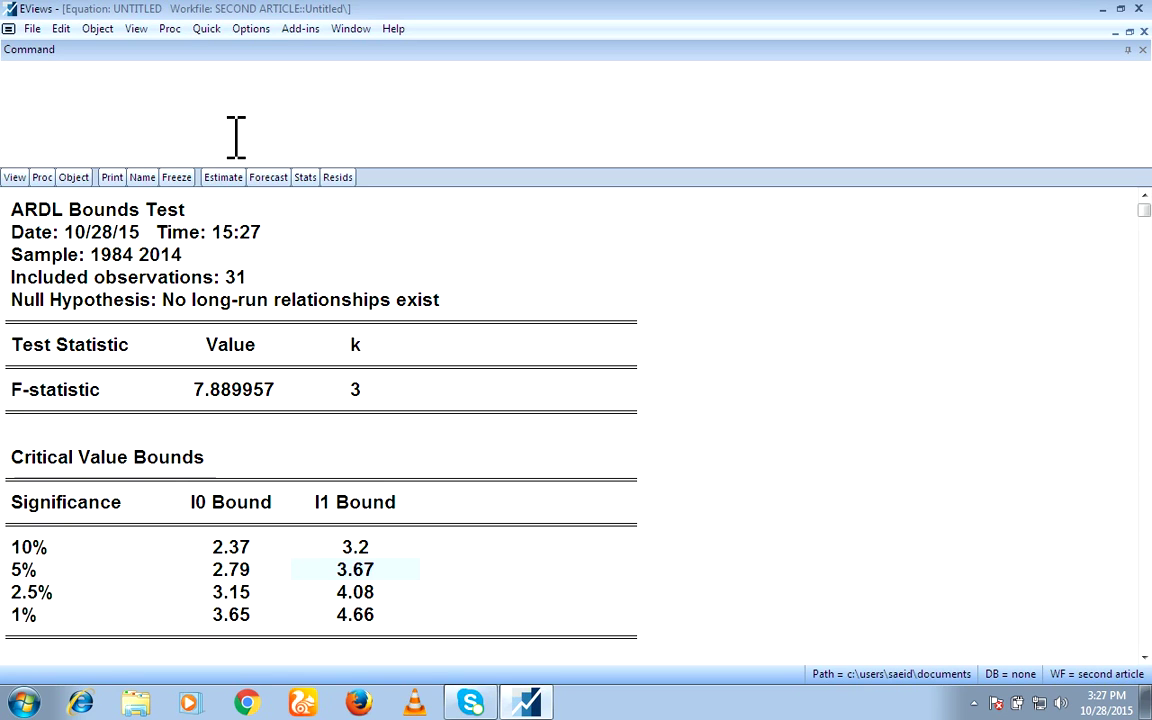
pyautogui.click(12, 178)
# Step: Show the Cointegrating and Long Run Form and select its short-run and Long Run Coefficients tables
pyautogui.moveTo(105, 350)
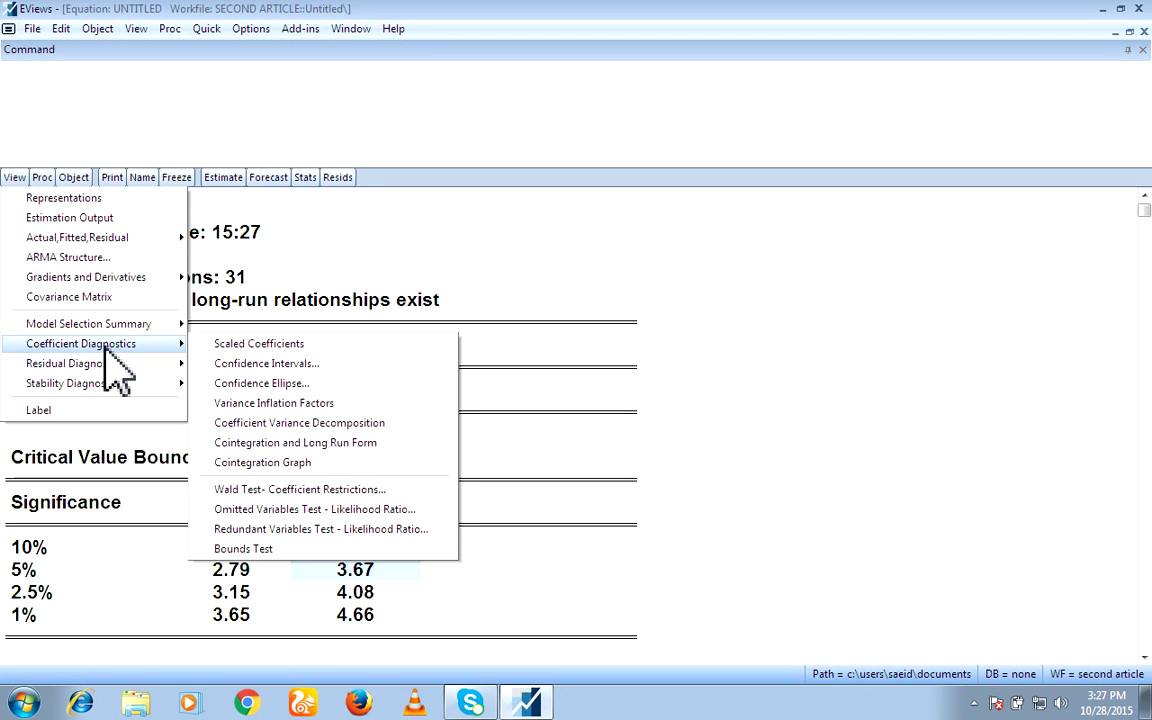
pyautogui.click(262, 446)
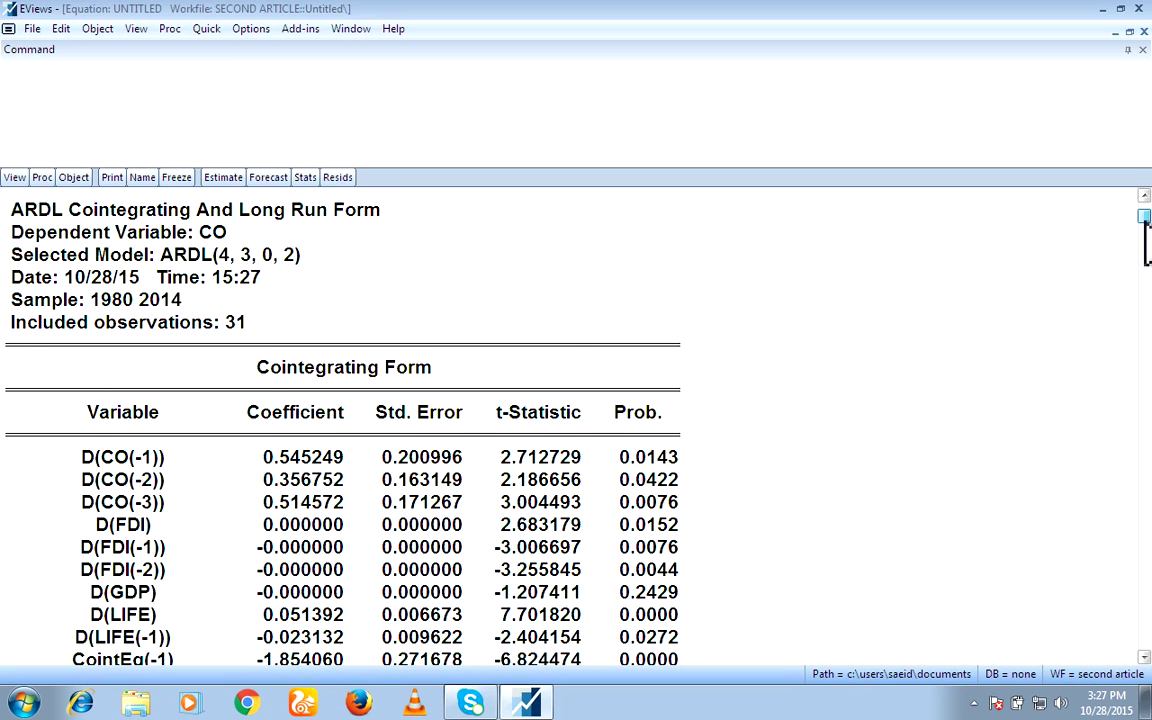
pyautogui.moveTo(1146, 218); pyautogui.dragTo(1146, 262)
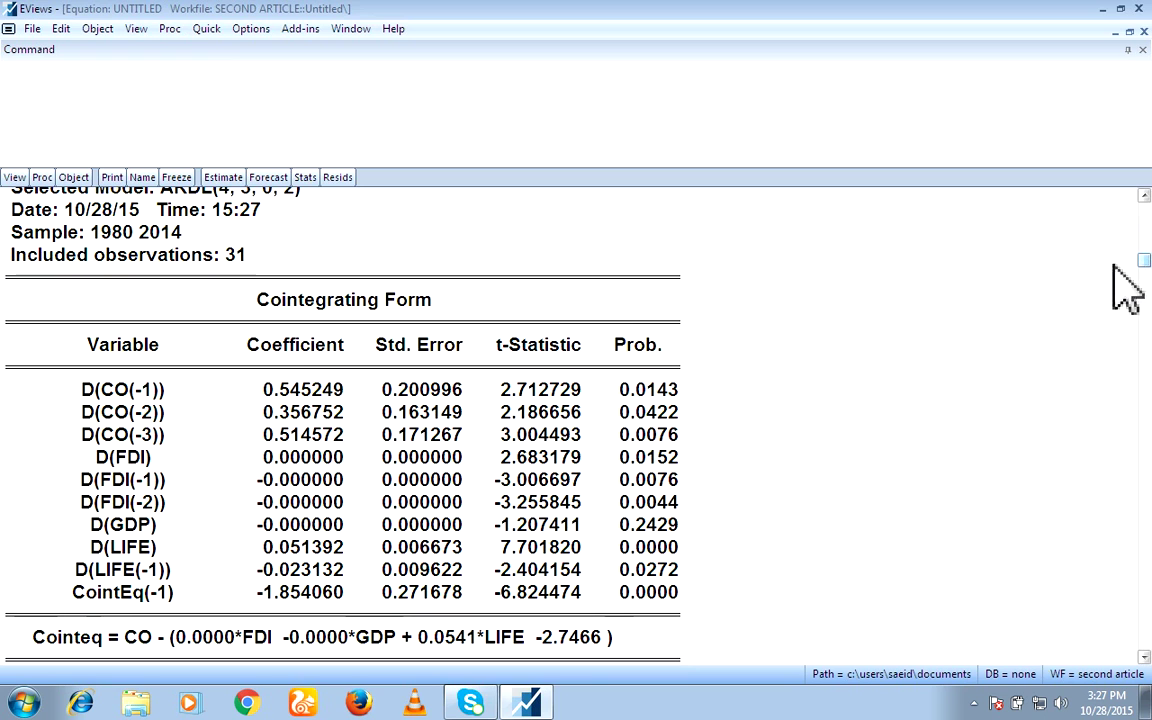
pyautogui.moveTo(75, 383); pyautogui.dragTo(685, 597)
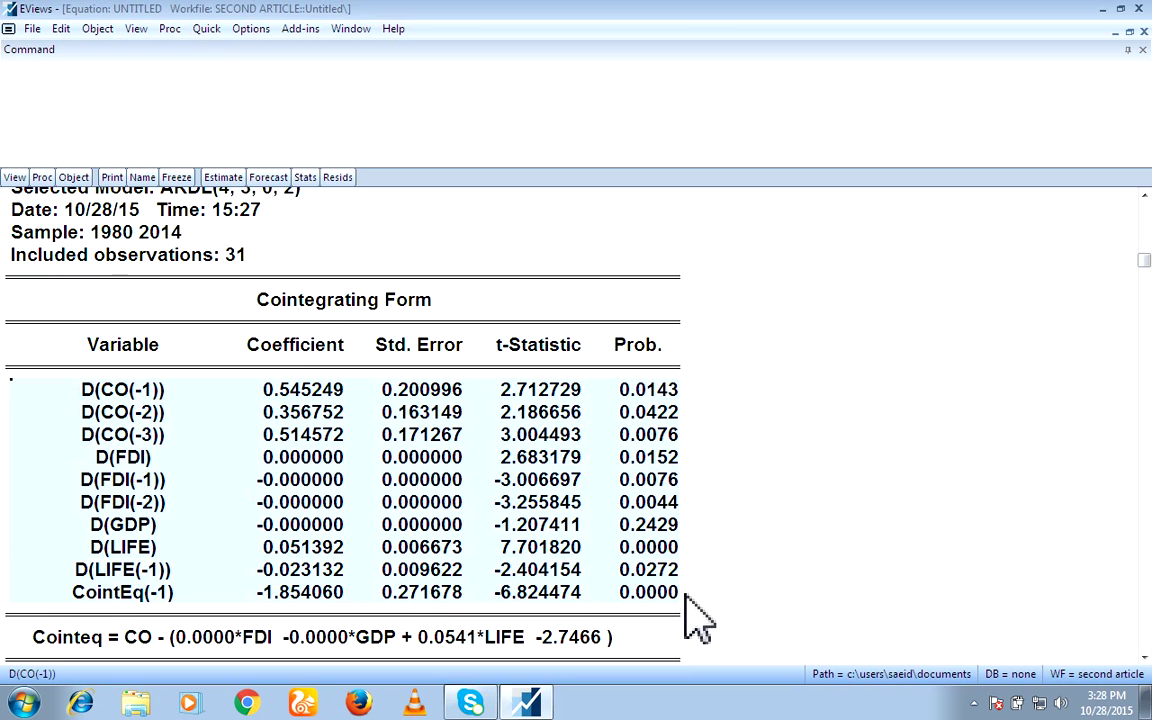
pyautogui.click(1144, 657)
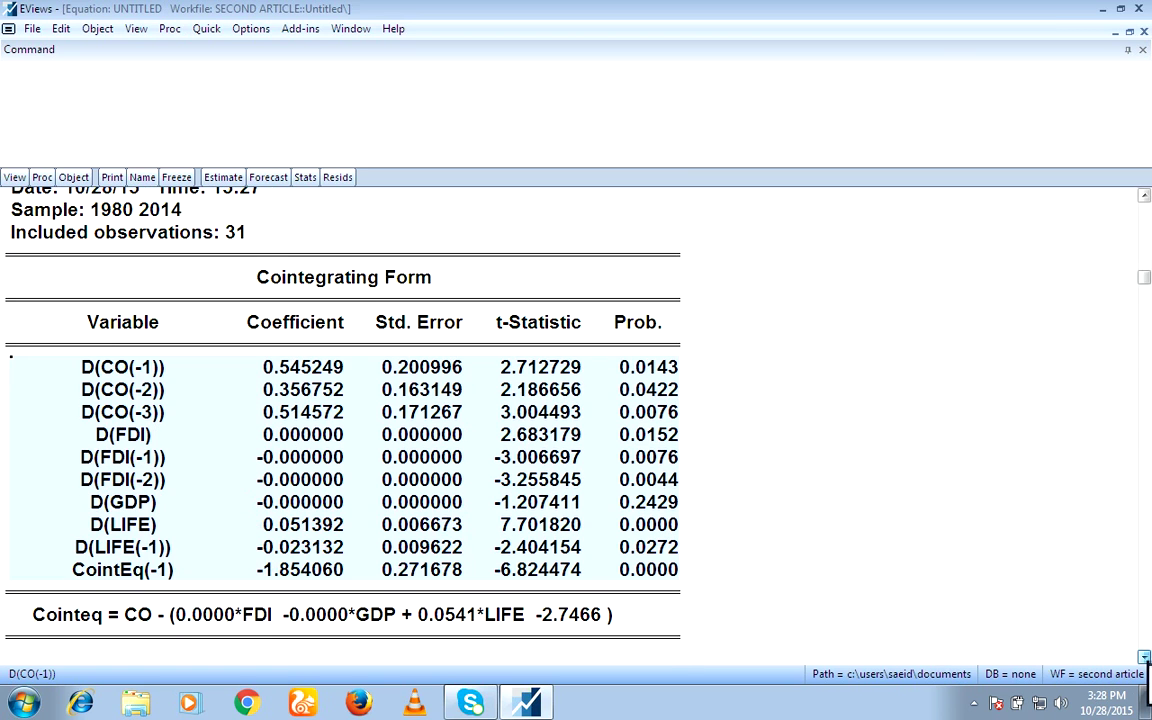
pyautogui.scroll(-5, 1144, 657)
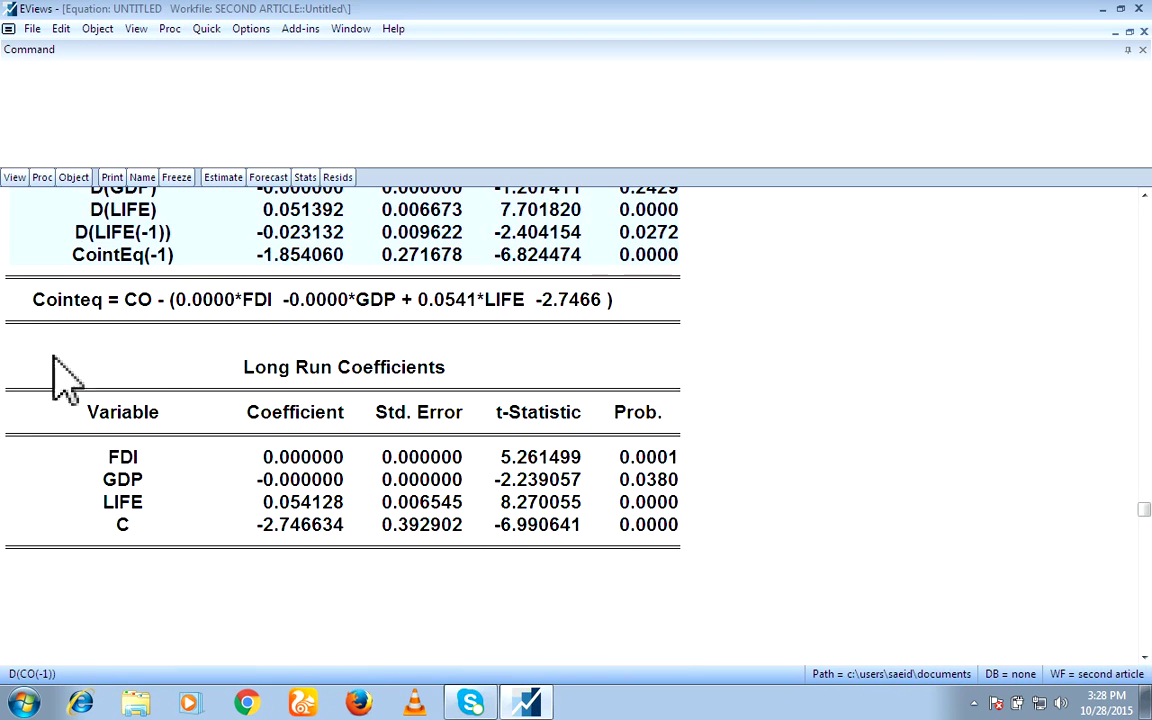
pyautogui.moveTo(55, 375); pyautogui.dragTo(375, 555)
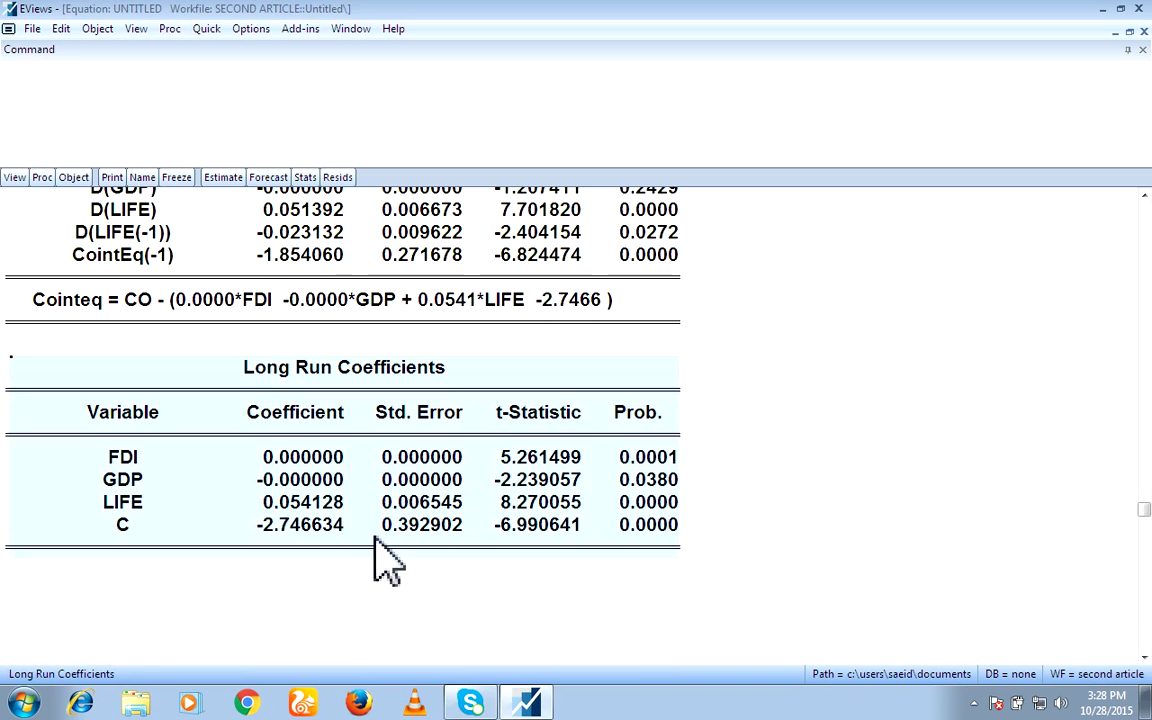
# Step: Check the CointEq(-1) coefficient -1.854060, its 0.0000 p-value and the lagged CO p-values
pyautogui.click(1144, 196)
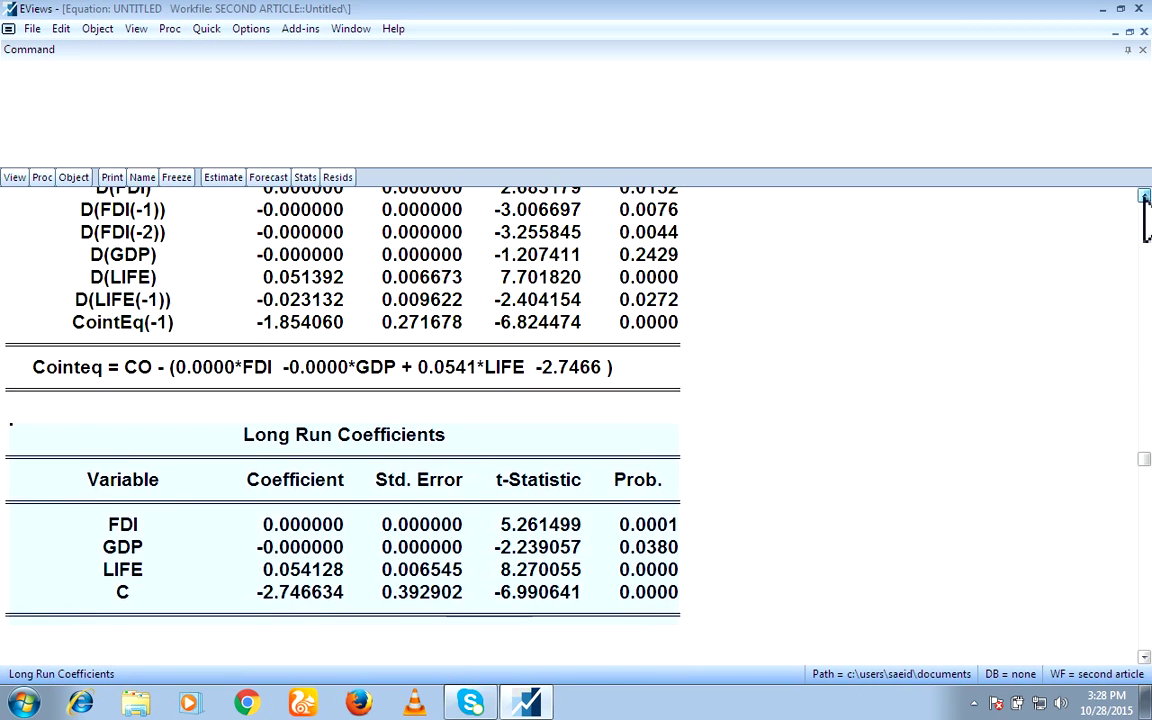
pyautogui.click(1144, 196)
pyautogui.click(1144, 196)
pyautogui.click(1144, 196)
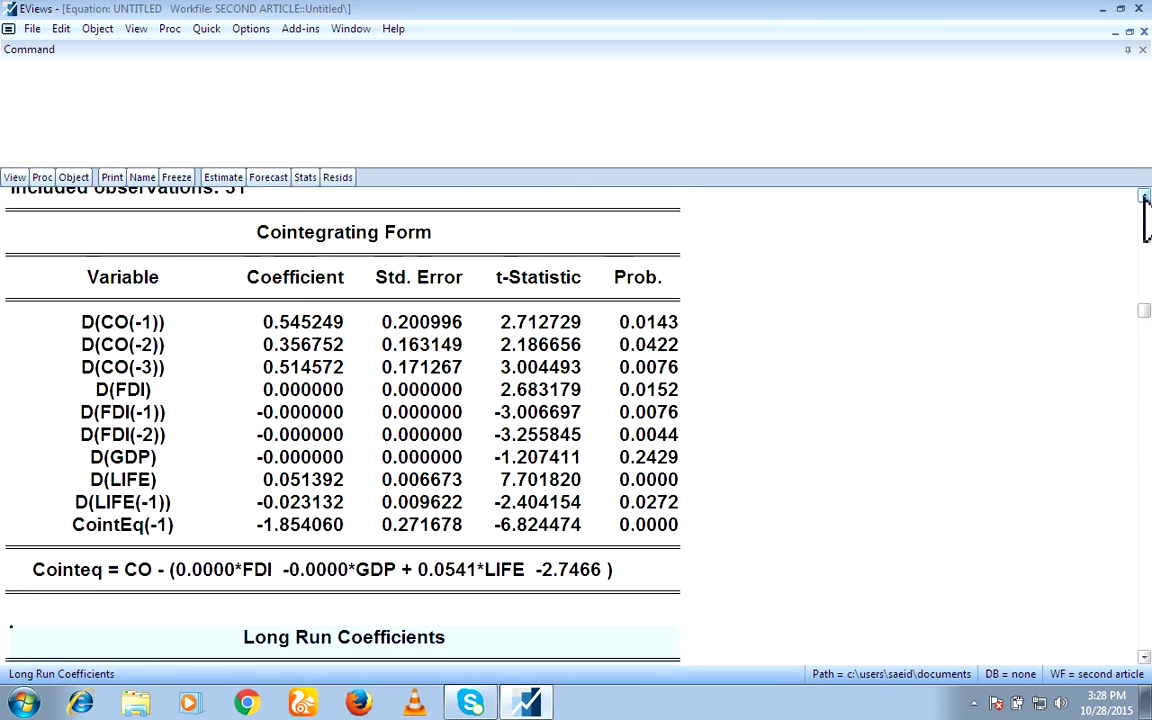
pyautogui.click(88, 527)
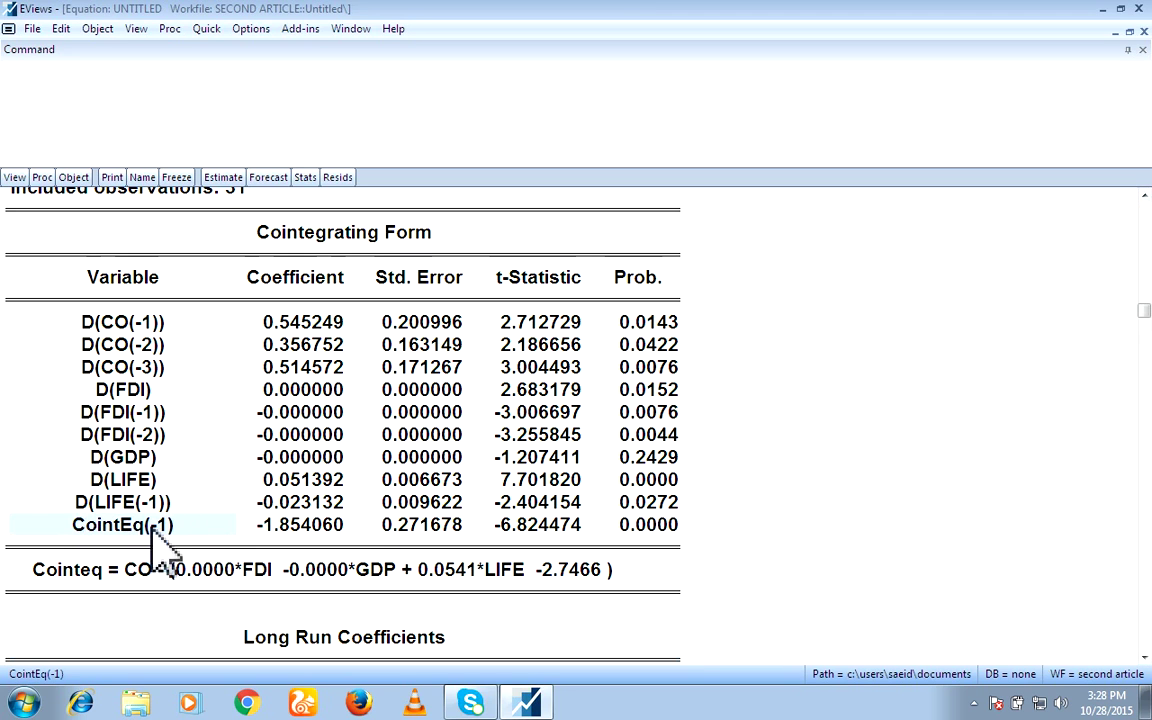
pyautogui.click(293, 530)
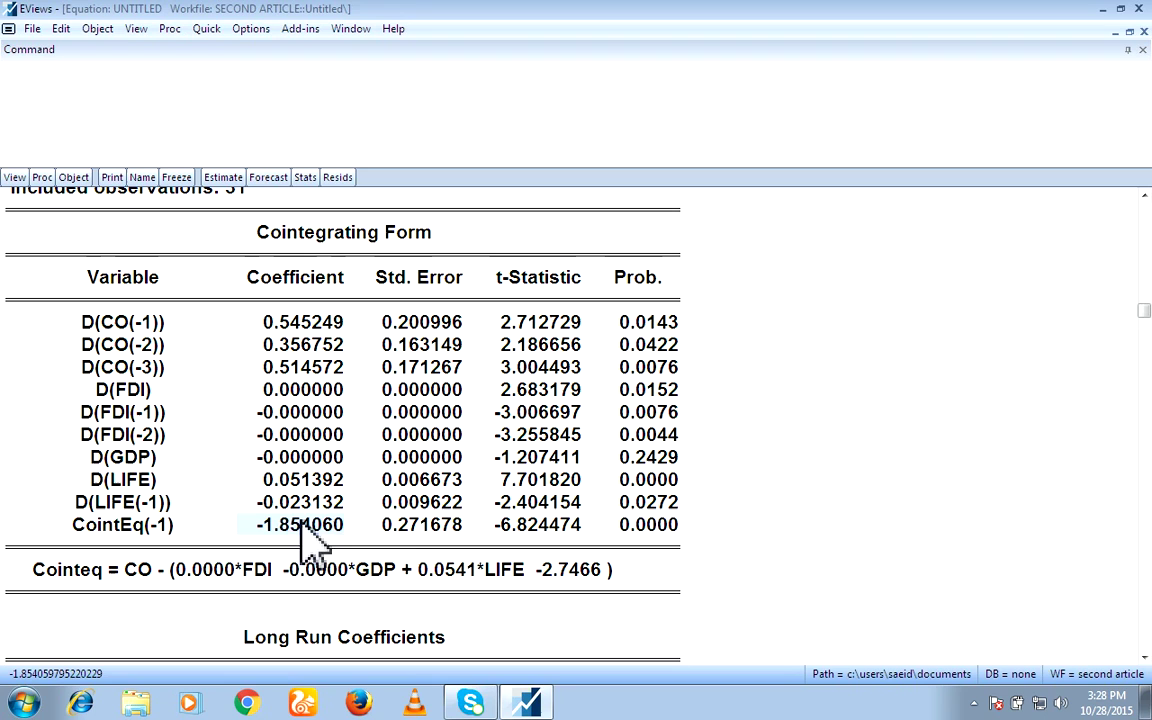
pyautogui.click(678, 538)
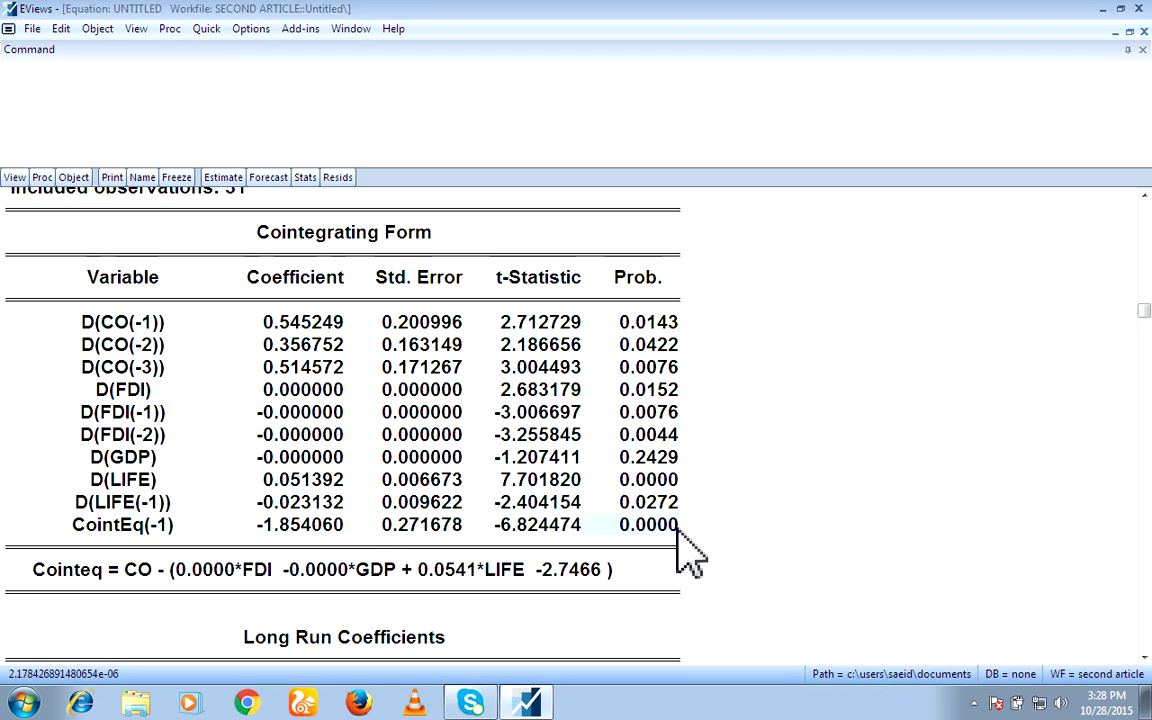
pyautogui.click(306, 538)
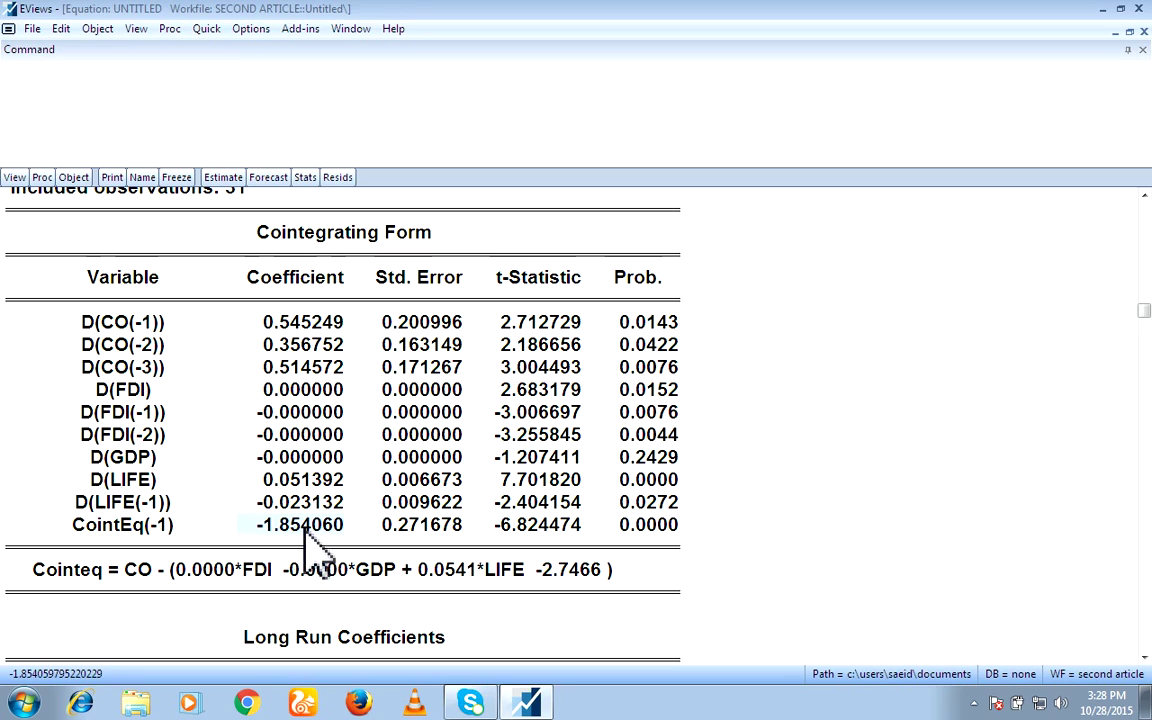
pyautogui.click(642, 533)
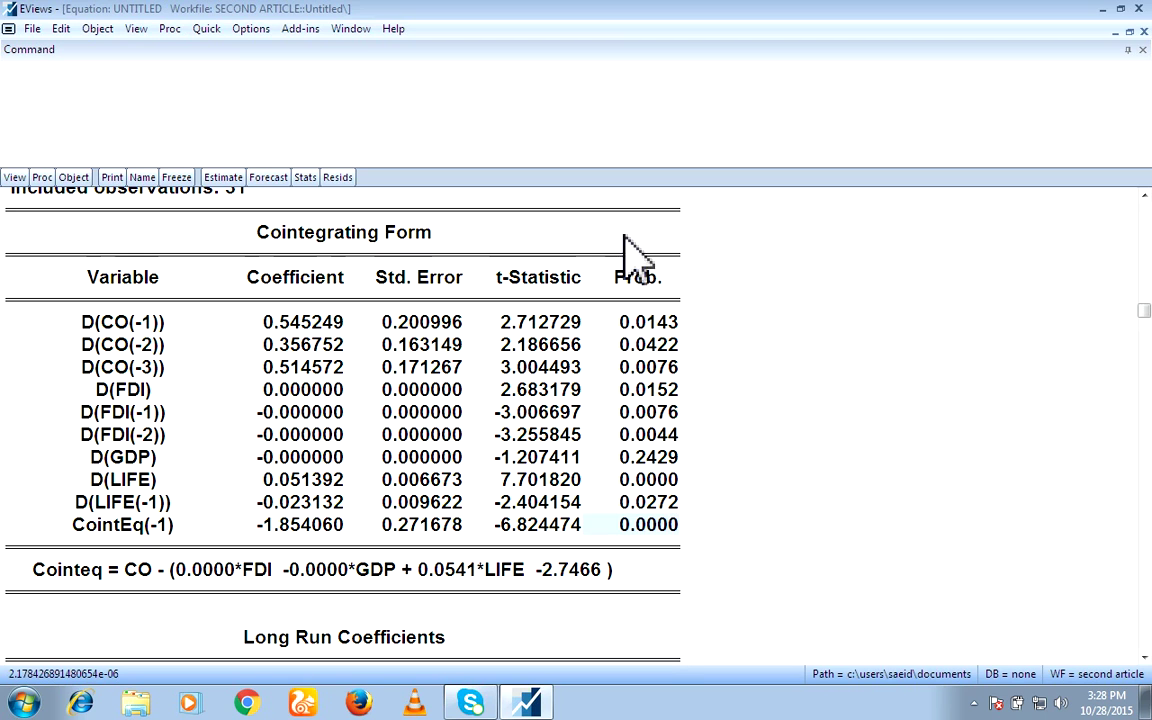
pyautogui.moveTo(628, 328); pyautogui.dragTo(659, 517)
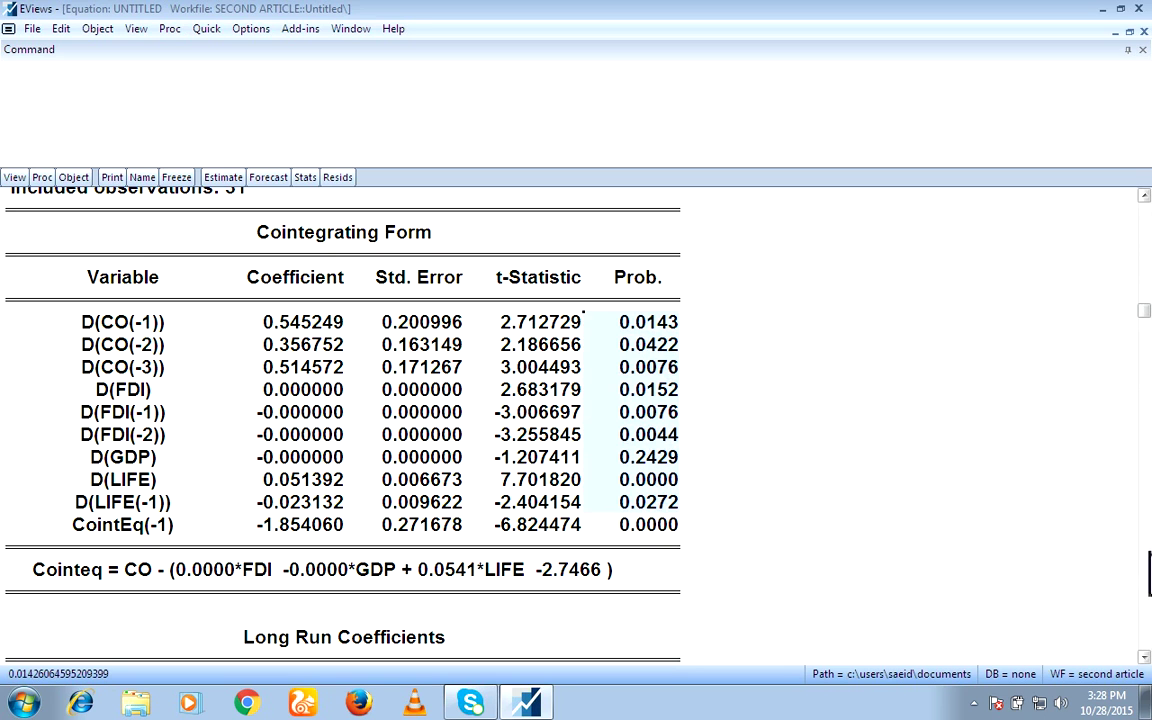
pyautogui.moveTo(1144, 657); pyautogui.dragTo(1144, 657)
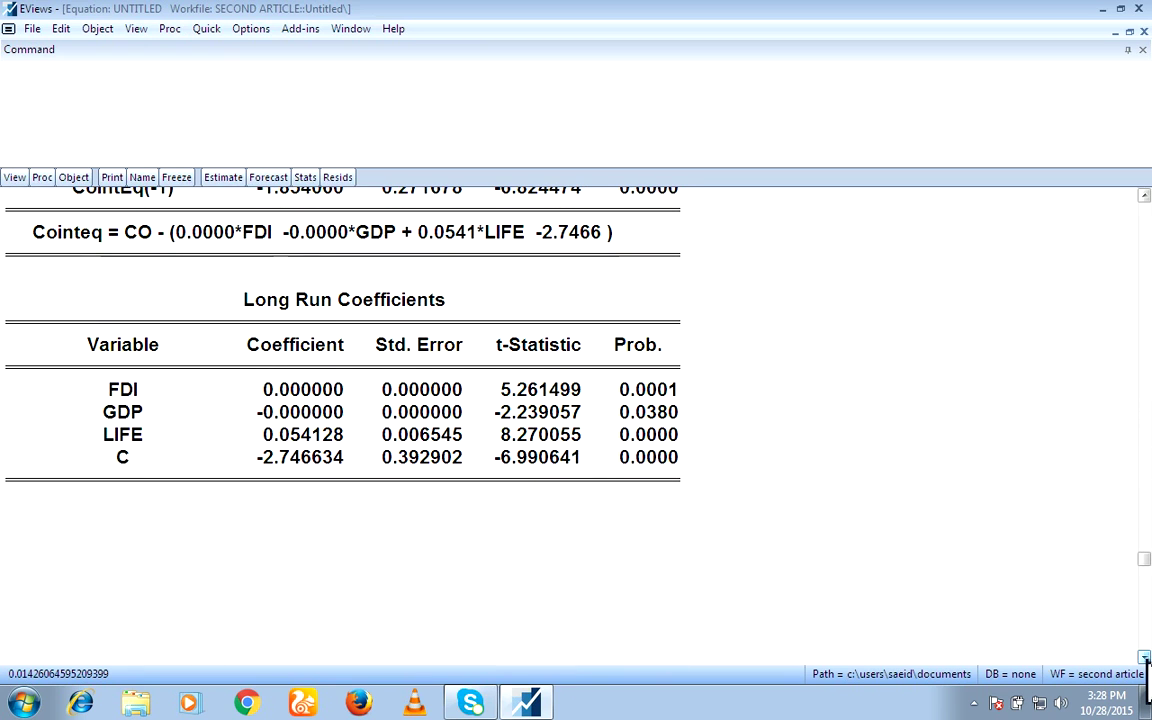
pyautogui.click(117, 418)
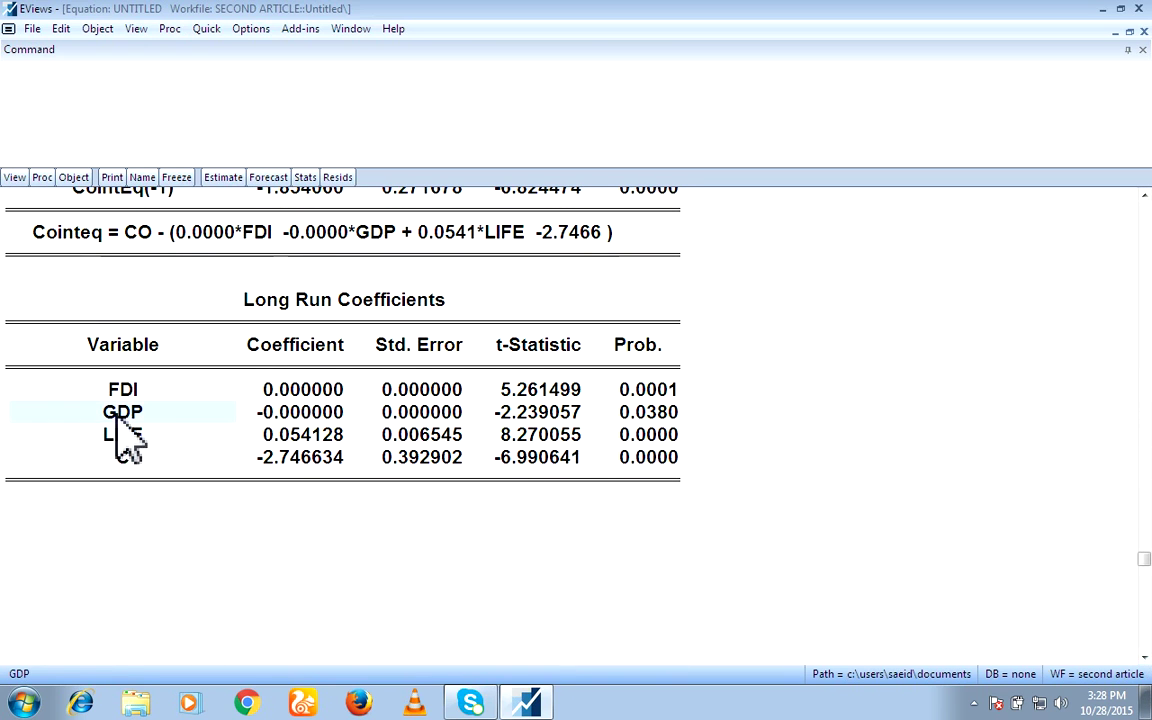
pyautogui.click(630, 412)
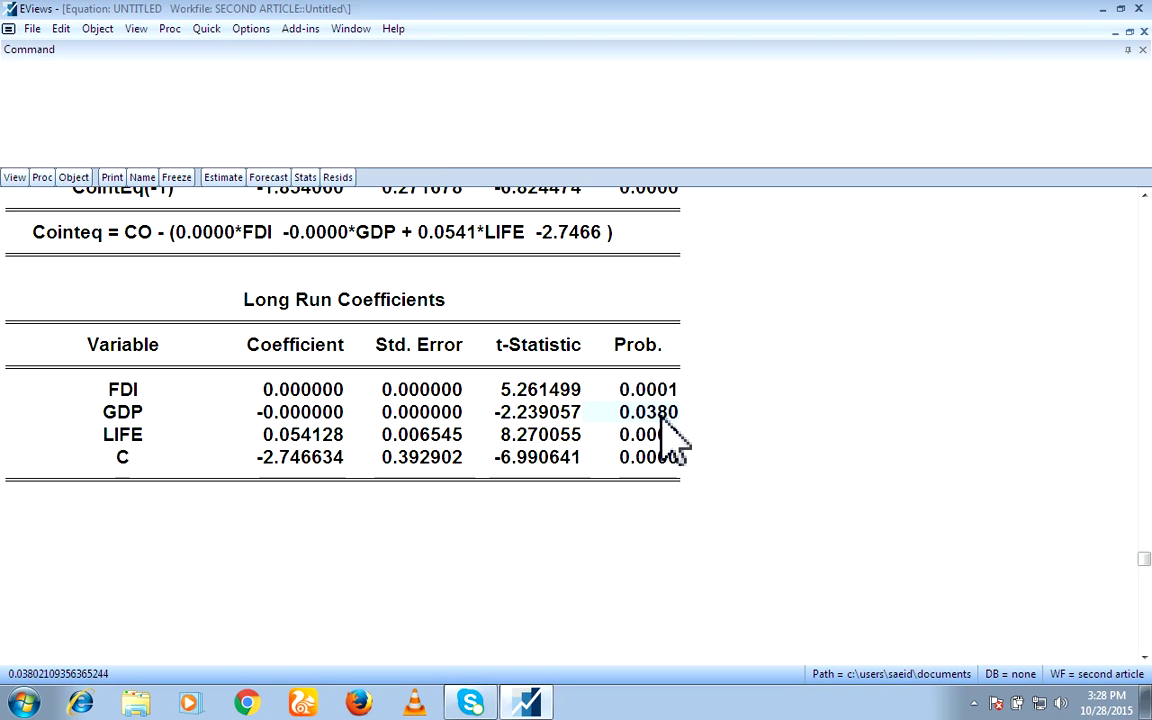
pyautogui.click(273, 416)
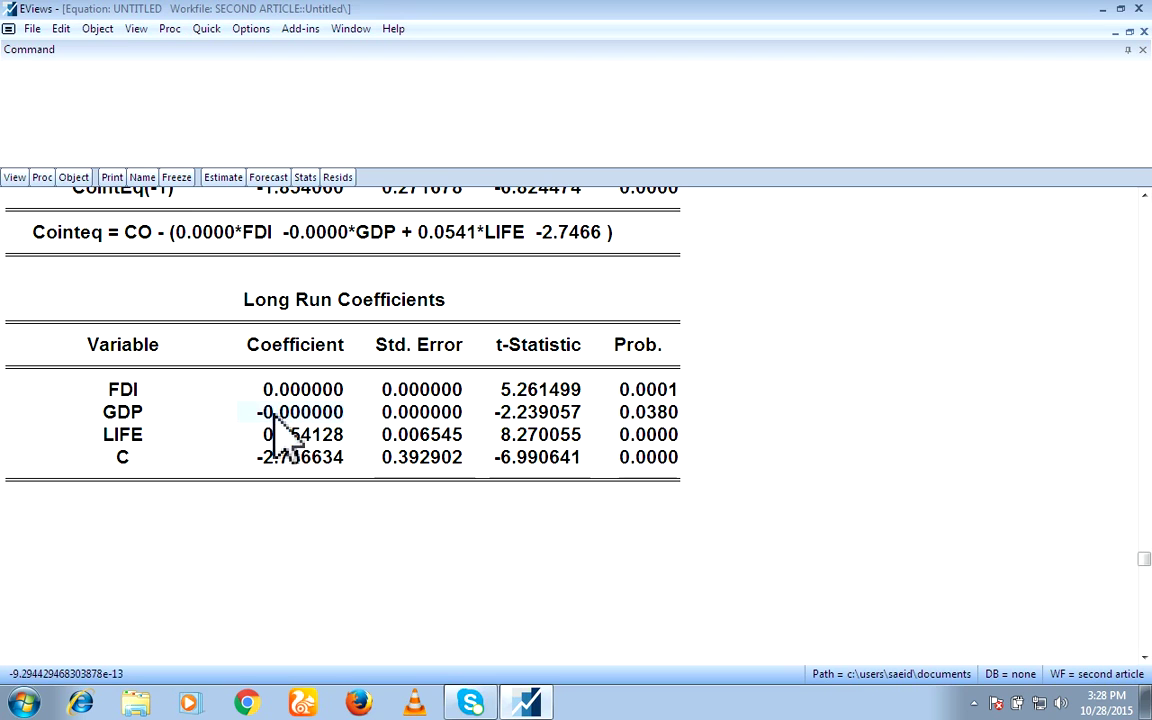
pyautogui.click(1139, 9)
# Step: Delete the untitled equation and exit EViews without saving the workfile
pyautogui.click(470, 379)
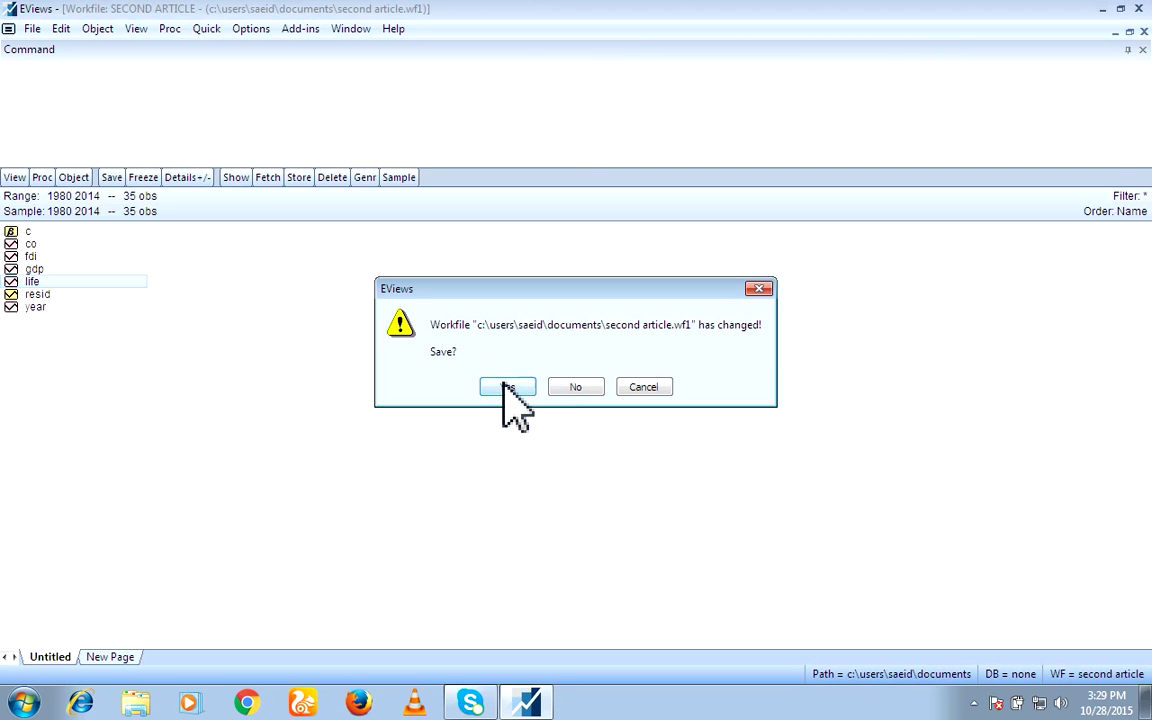
pyautogui.click(580, 388)
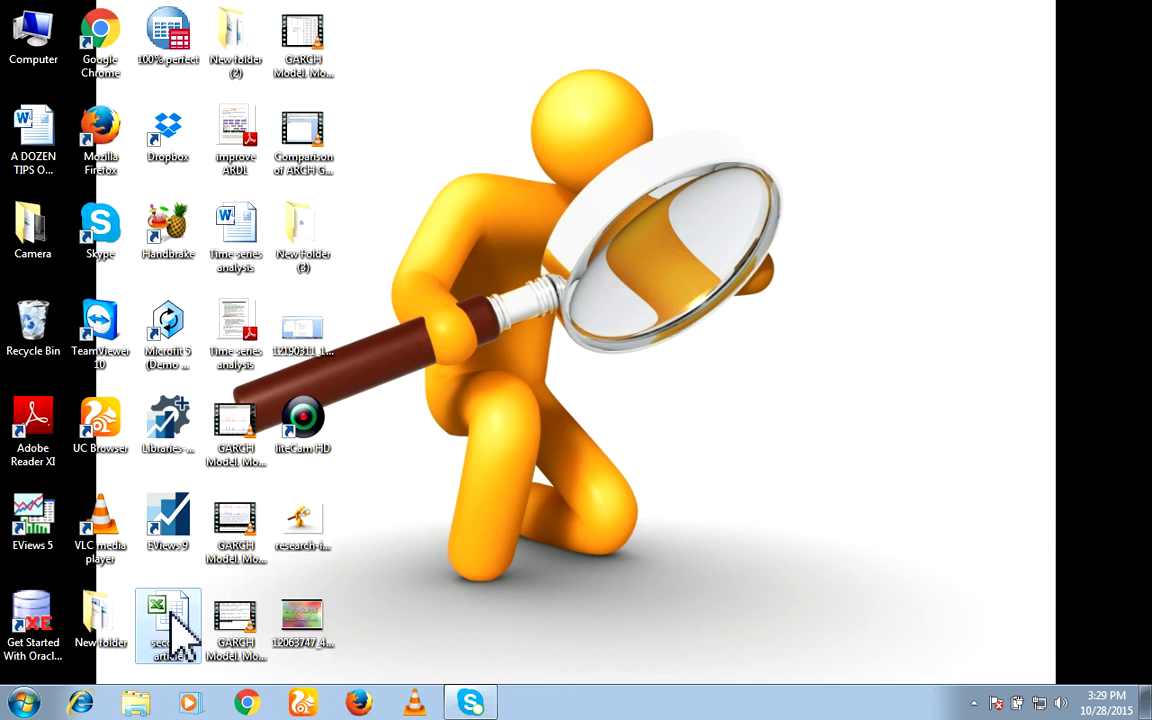
pyautogui.moveTo(170, 625); pyautogui.dragTo(182, 540)
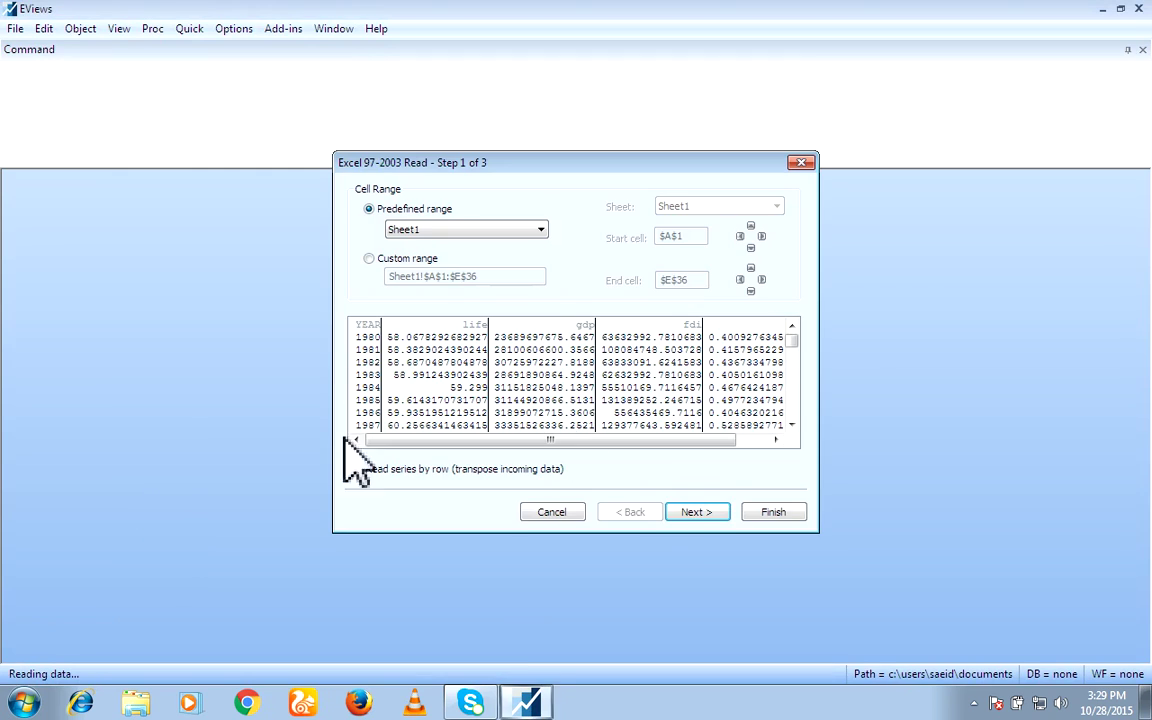
pyautogui.click(692, 512)
pyautogui.click(692, 514)
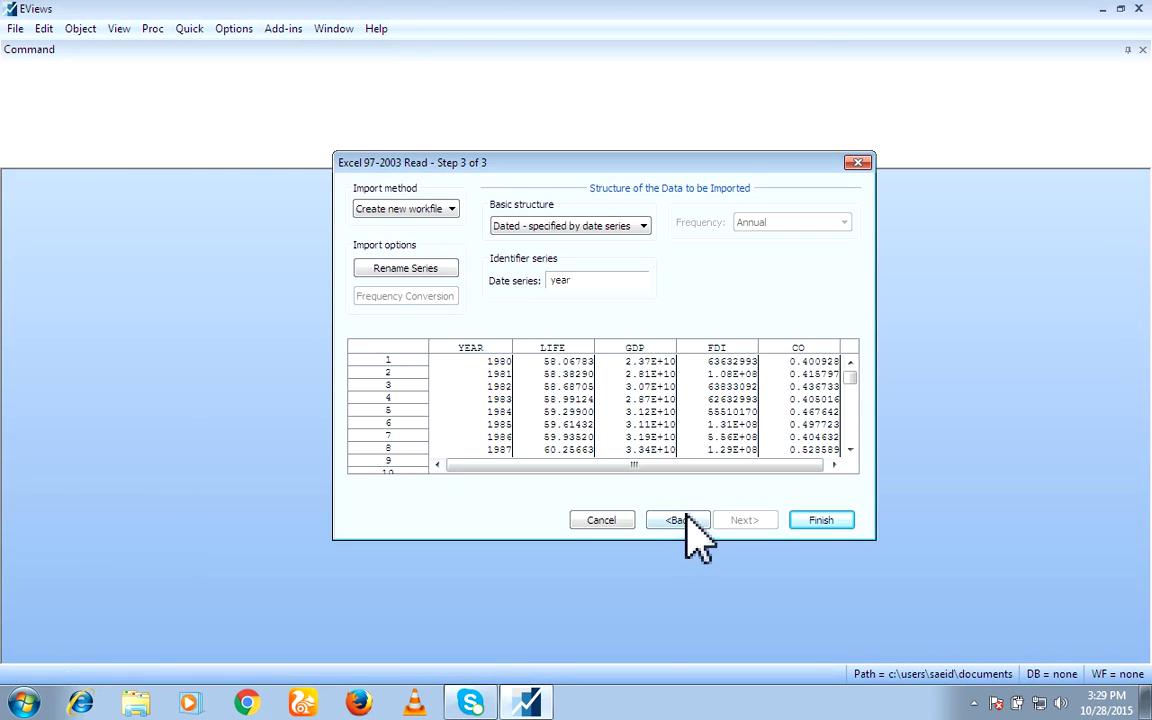
pyautogui.click(819, 522)
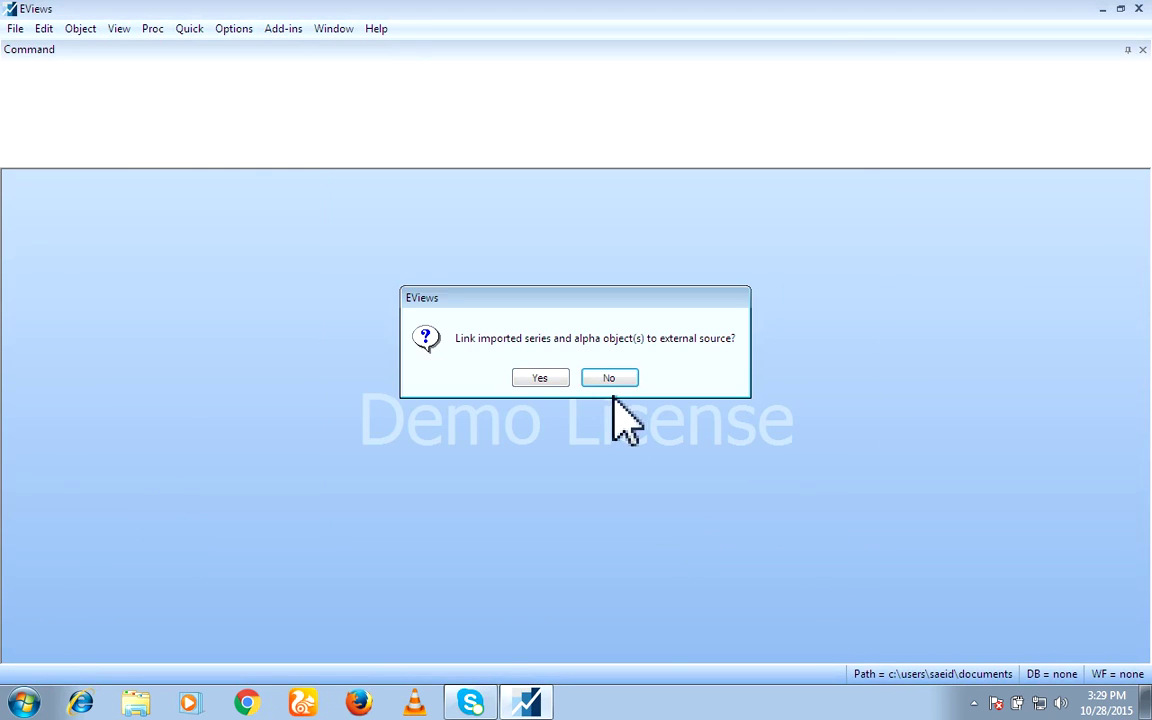
pyautogui.click(540, 377)
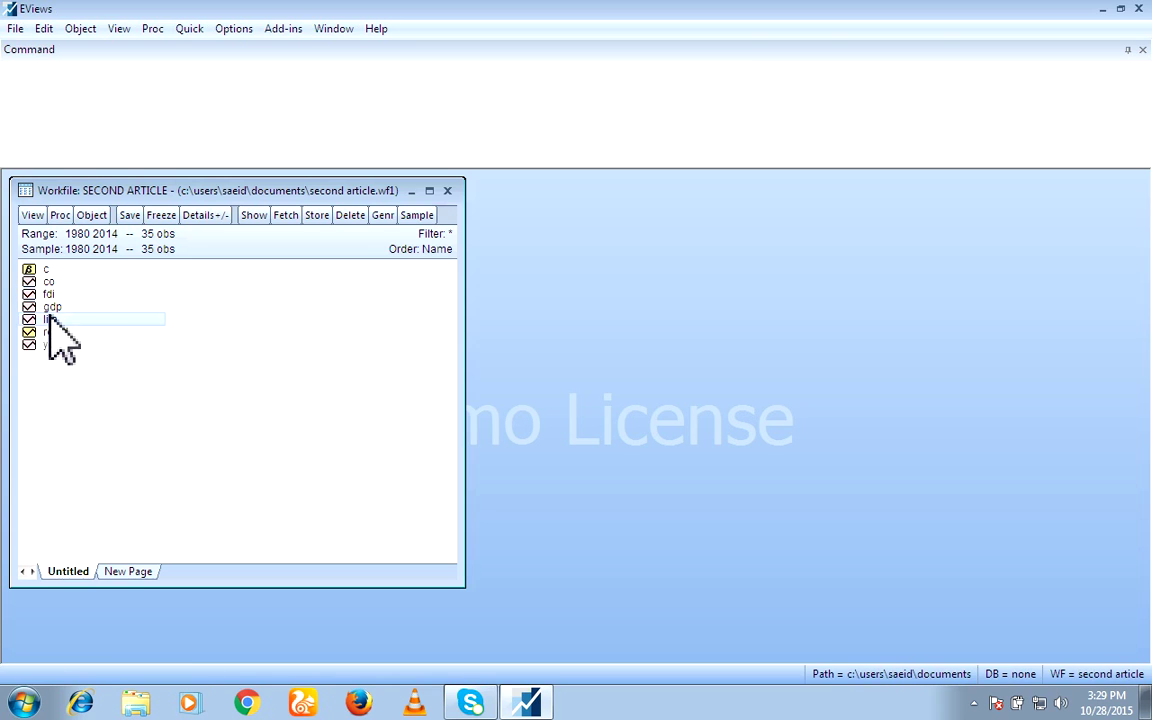
pyautogui.click(1138, 9)
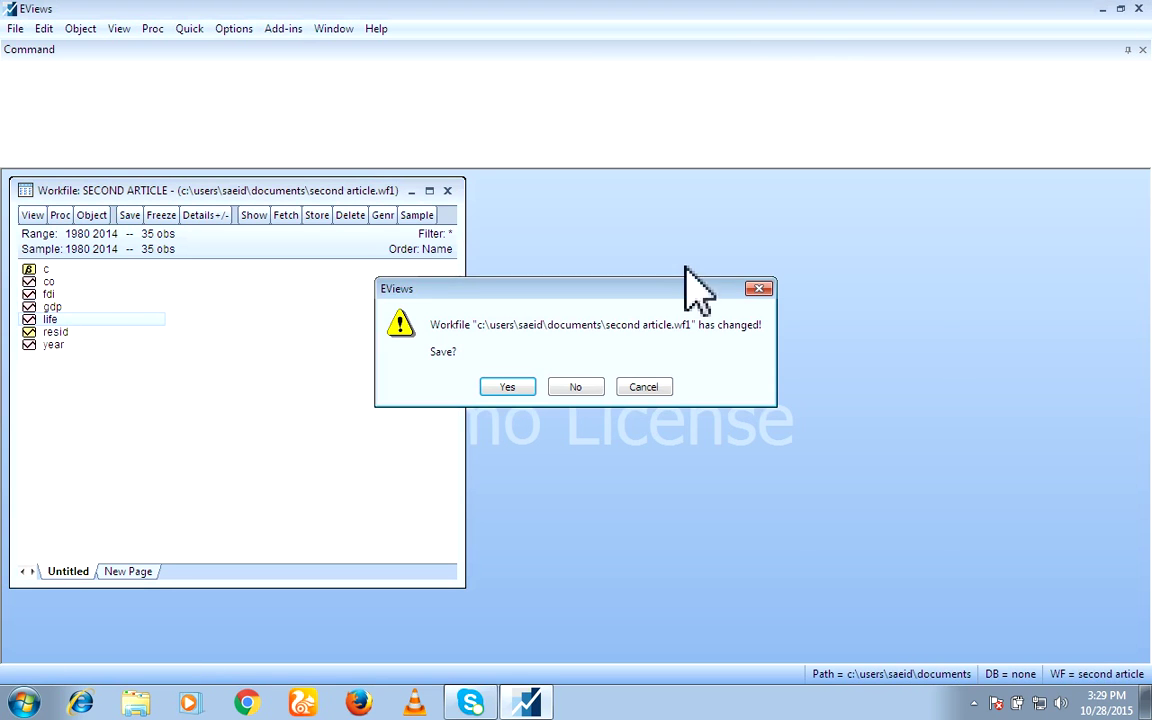
# Step: Open improve ARDL.pdf and scroll to page 3's numbered explanation of the lag options
pyautogui.click(573, 389)
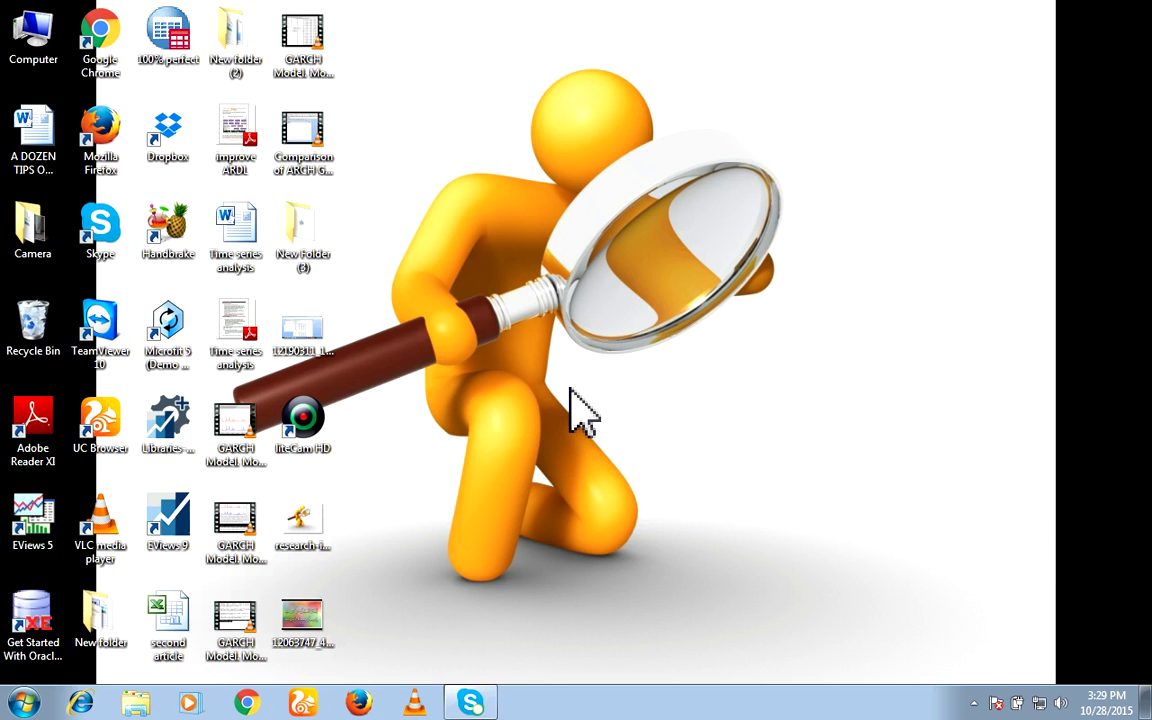
pyautogui.doubleClick(236, 135)
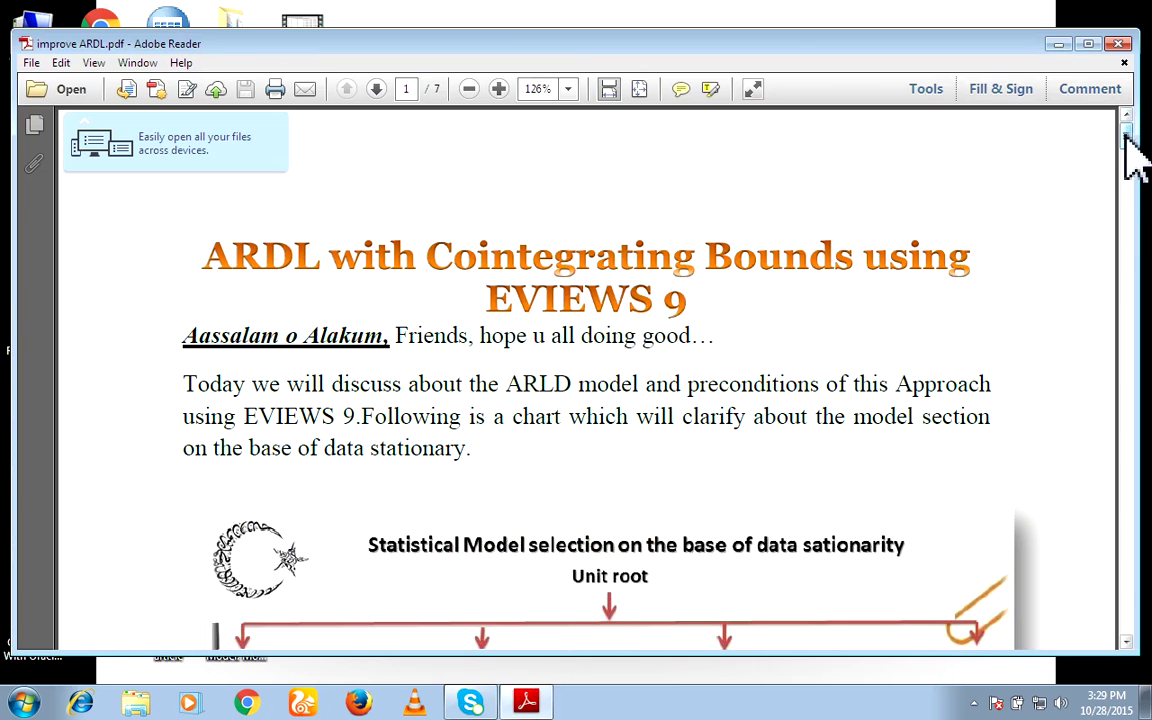
pyautogui.scroll(-5, 1130, 152)
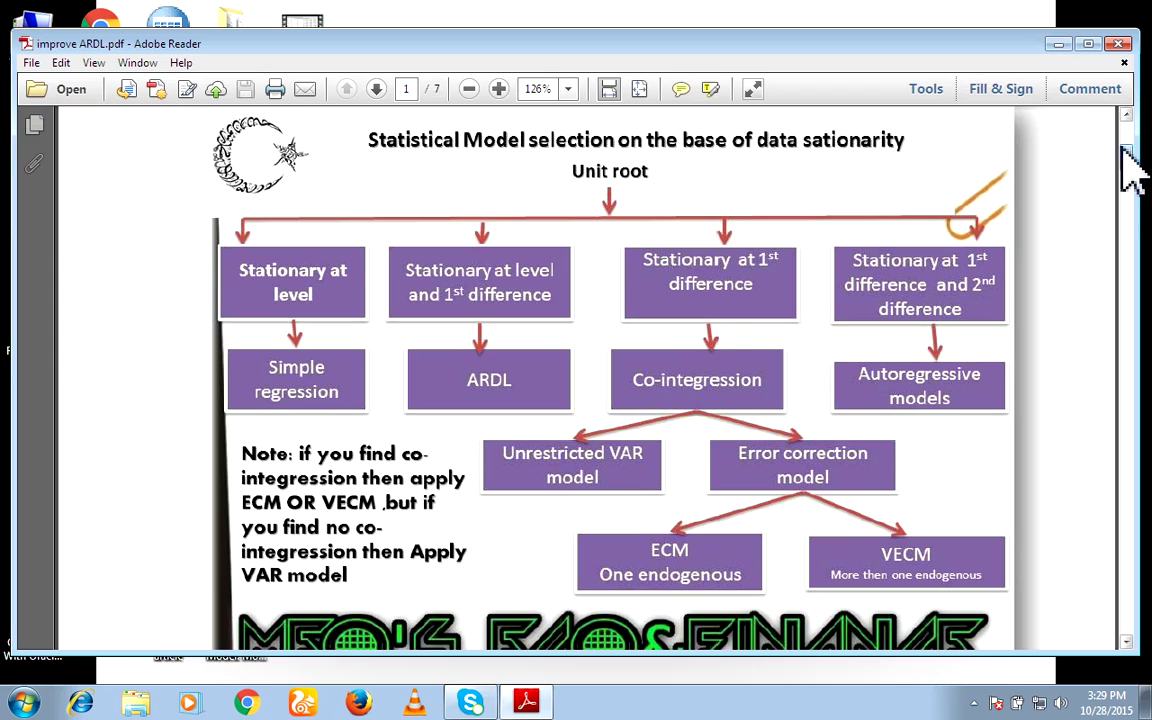
pyautogui.scroll(-1, 1130, 180)
pyautogui.moveTo(1127, 158); pyautogui.dragTo(1122, 298)
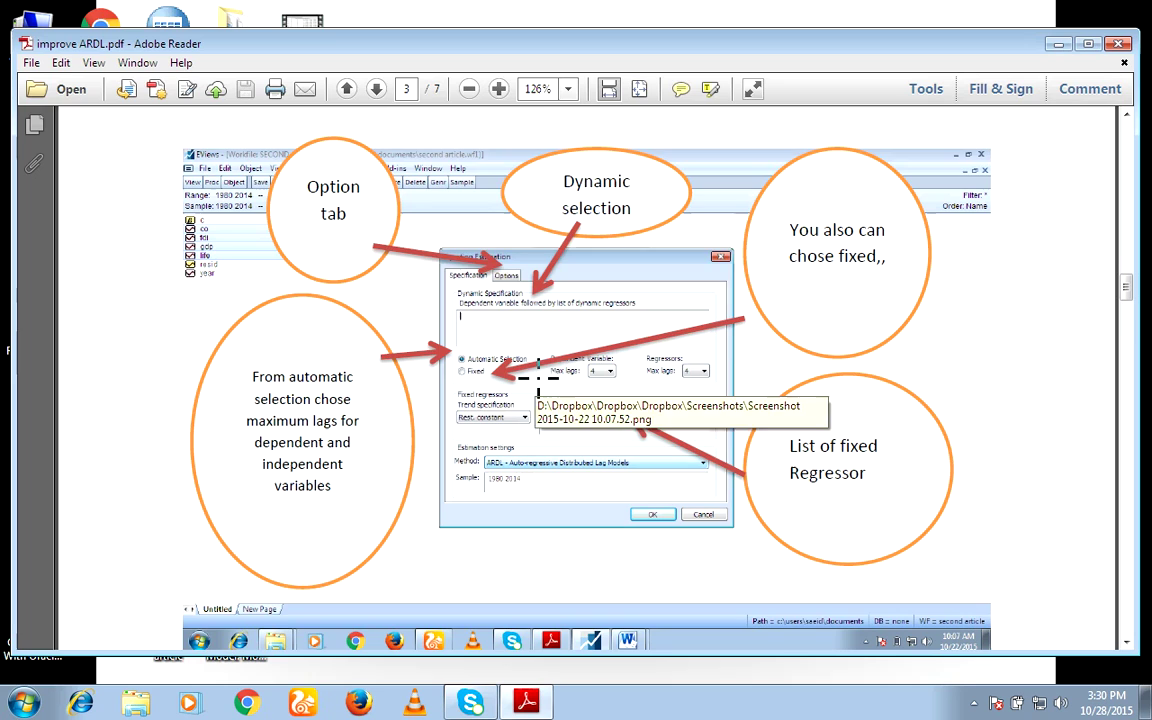
pyautogui.moveTo(1126, 286); pyautogui.dragTo(1125, 320)
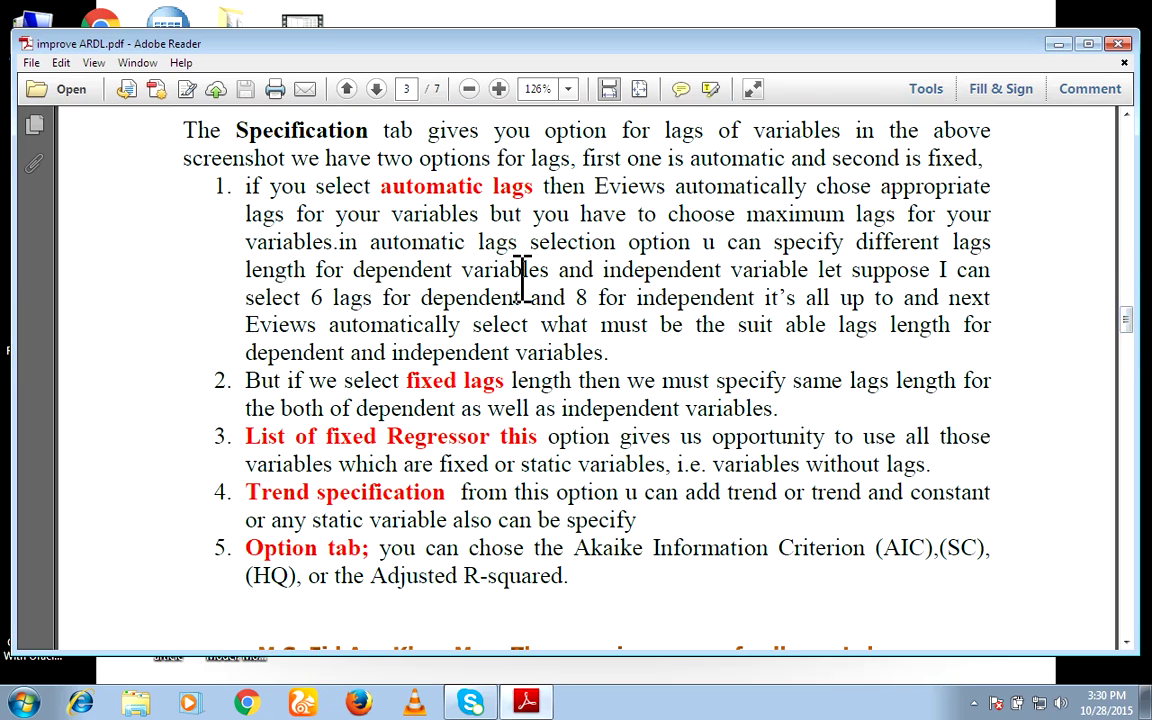